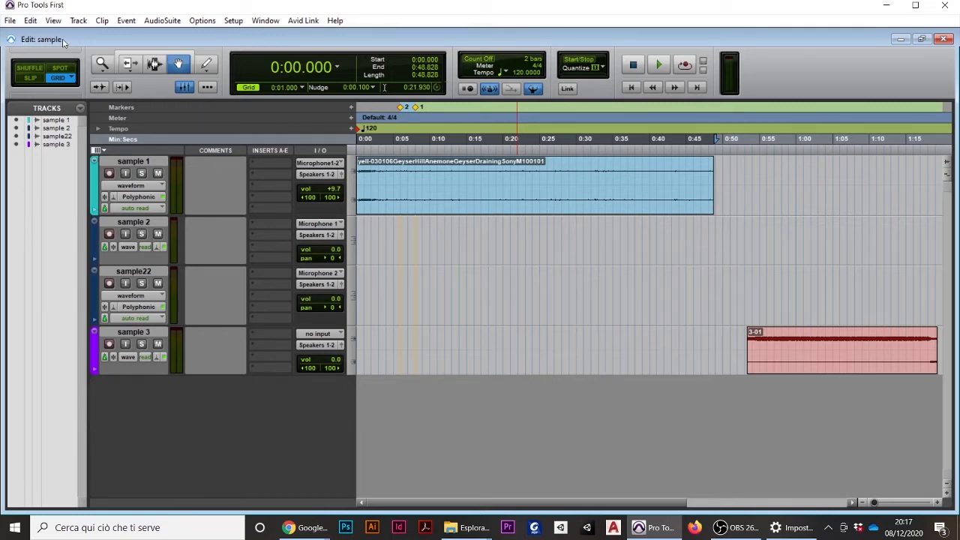
Switch to the Mix window to view the channel strips and return to the Edit window
key("ctrl+equal")
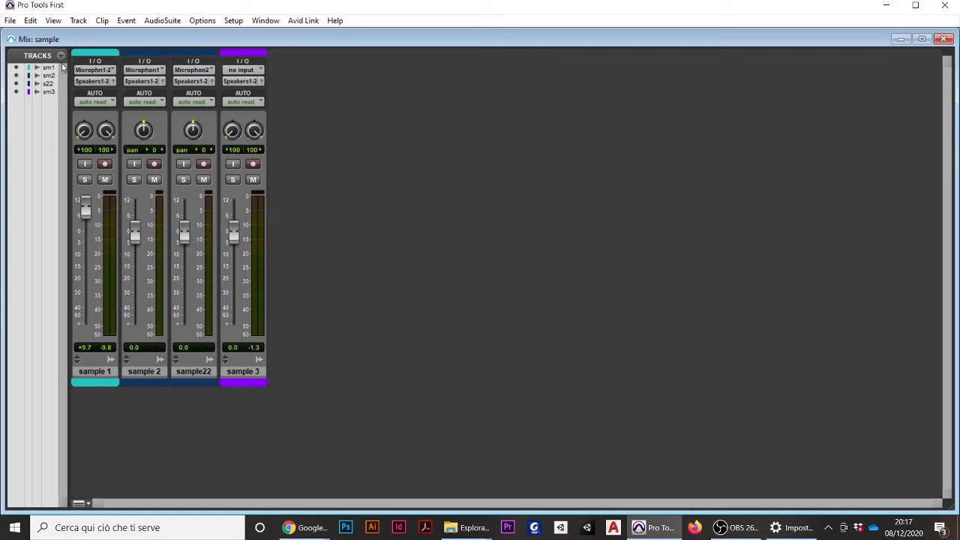
key("ctrl+equal")
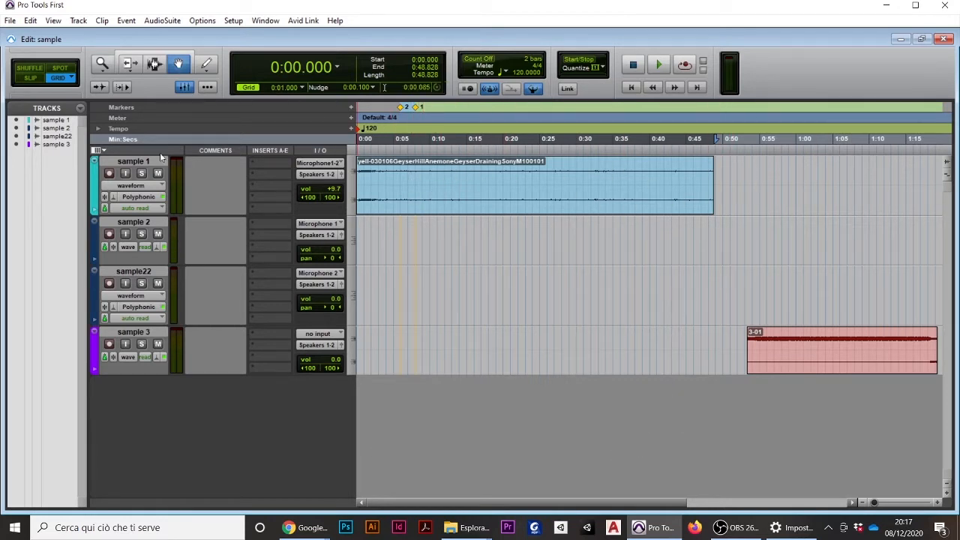
Open the rename dialog and the colour palette of the sample 1 track, closing each without changes
left_click(132, 161)
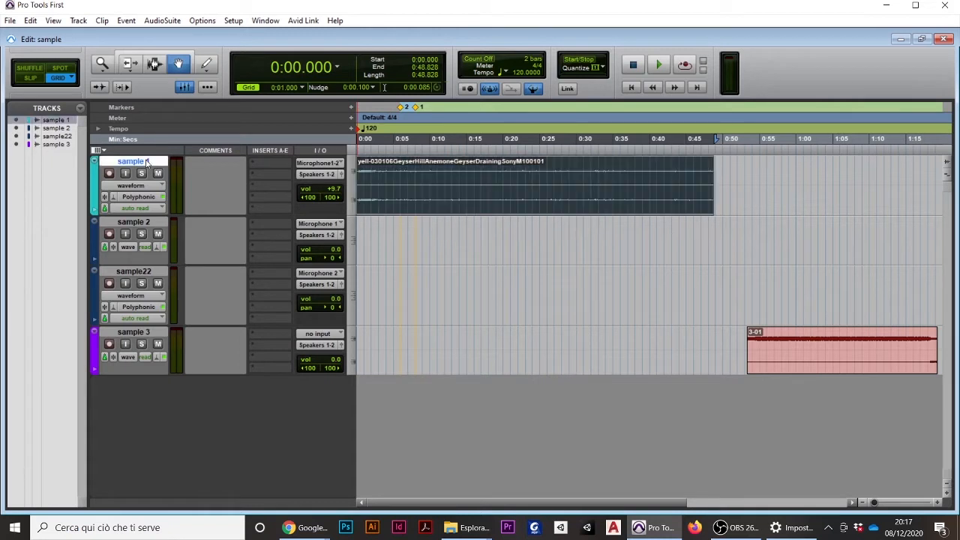
double_click(147, 163)
left_click(563, 279)
double_click(95, 188)
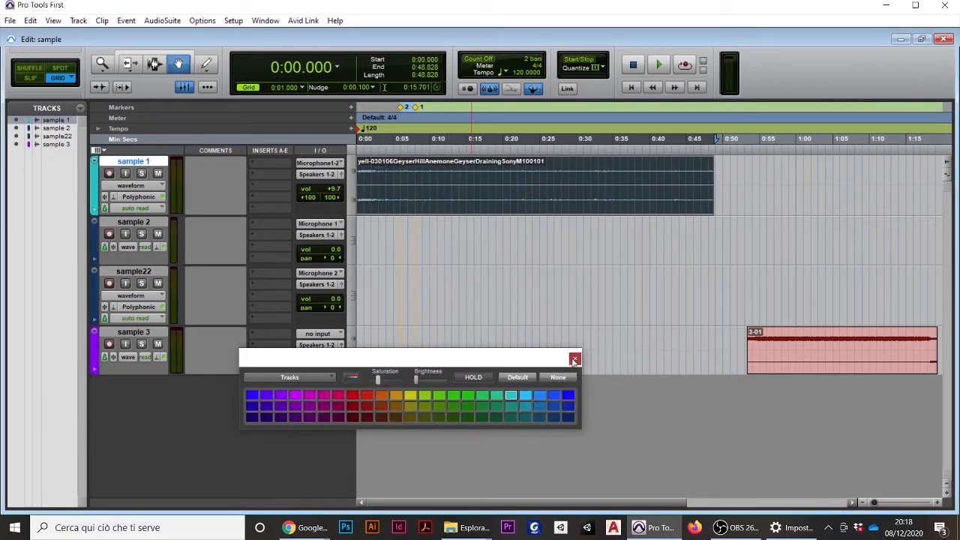
left_click(574, 358)
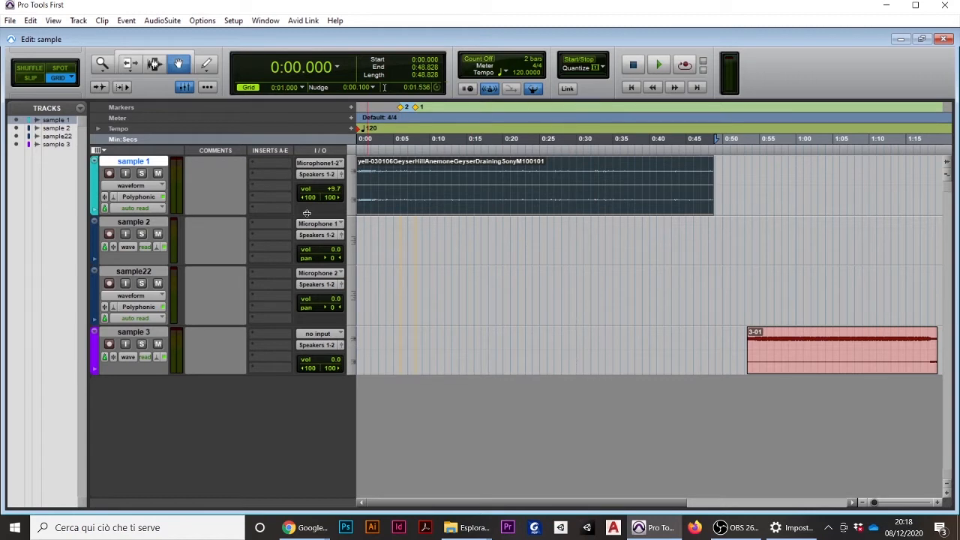
Set the track height of sample 1 to large and clear the track selection
left_click(94, 163)
mouse_move(153, 165)
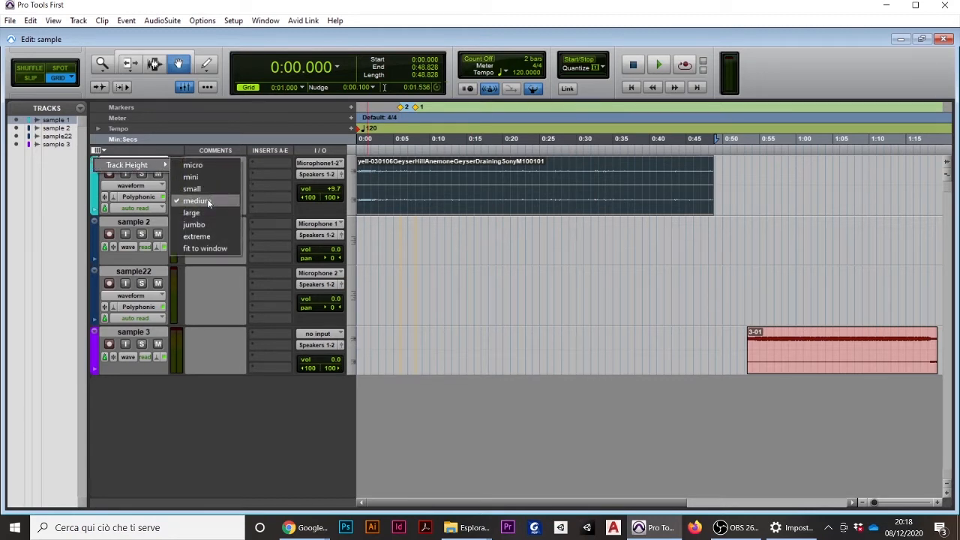
left_click(196, 215)
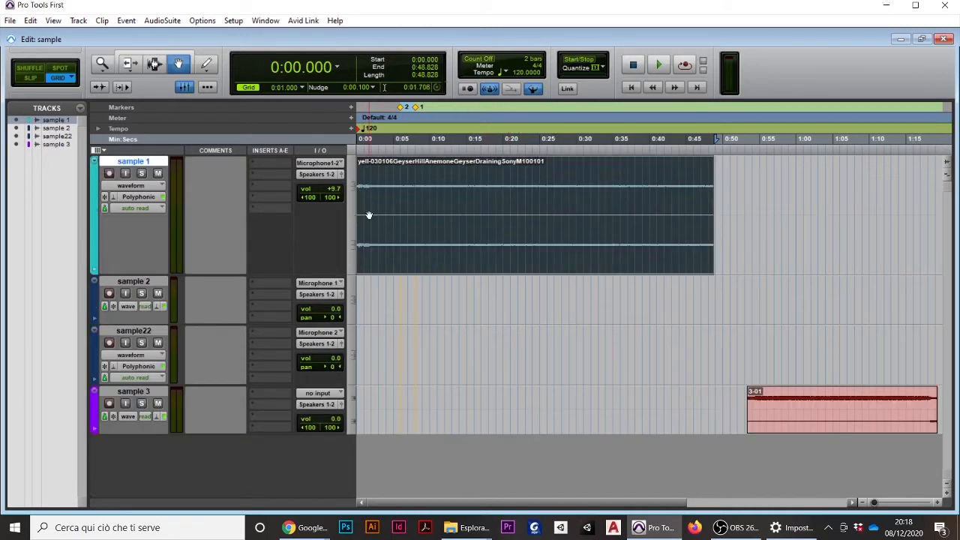
left_click(728, 203)
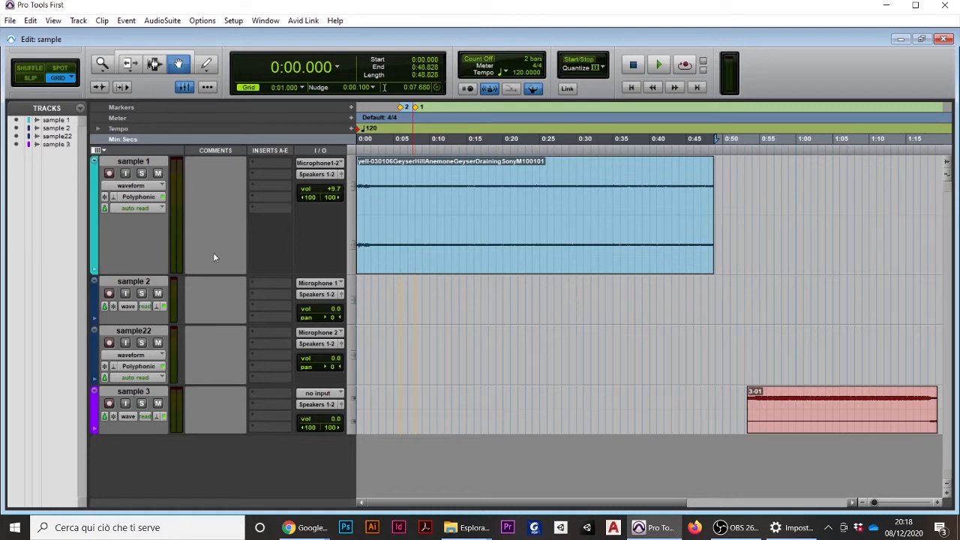
Open the comments field of sample 1 for editing and toggle the track's solo on and off
left_click(216, 169)
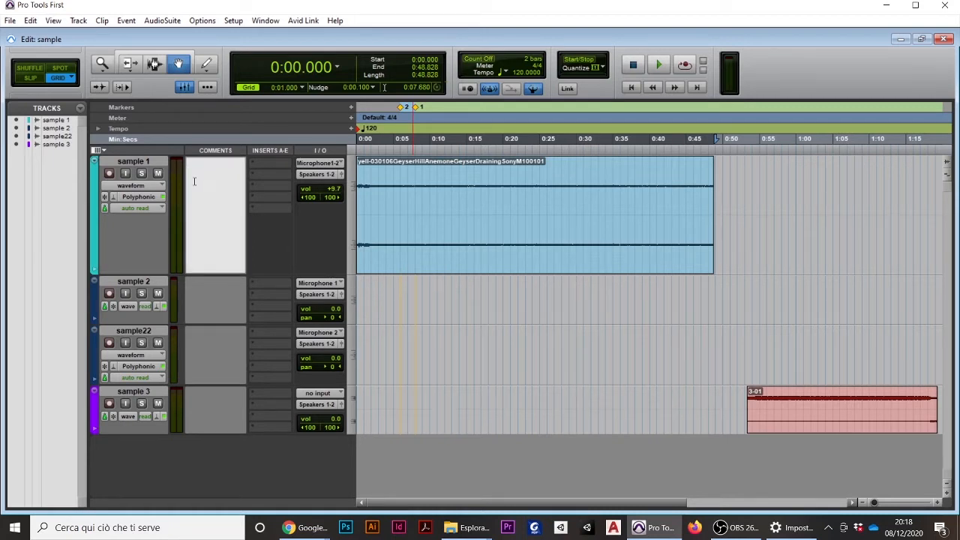
left_click(142, 174)
left_click(142, 174)
Check the input and output routing options of sample 1, and lower its volume to +7.3
left_click(330, 164)
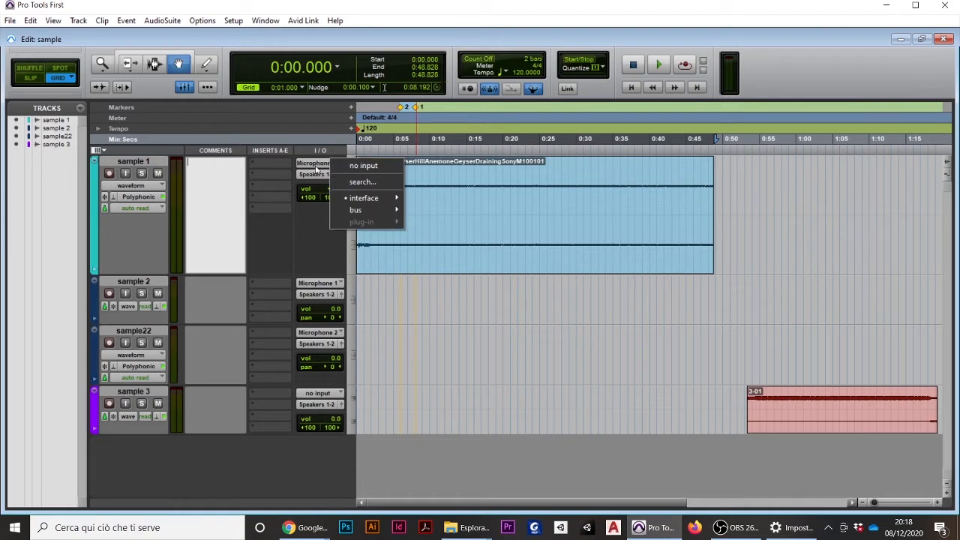
left_click(317, 164)
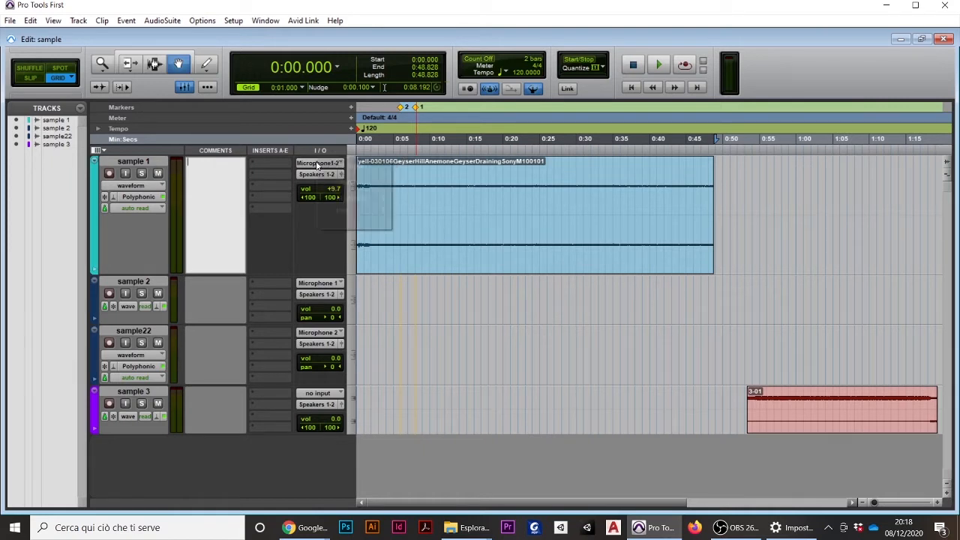
left_click(316, 166)
left_click(304, 214)
left_click(307, 173)
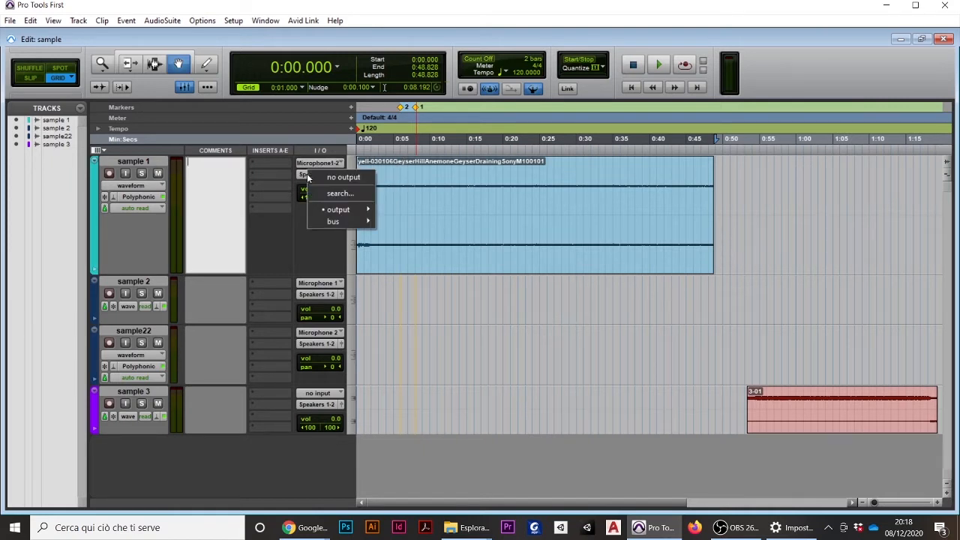
left_click(313, 239)
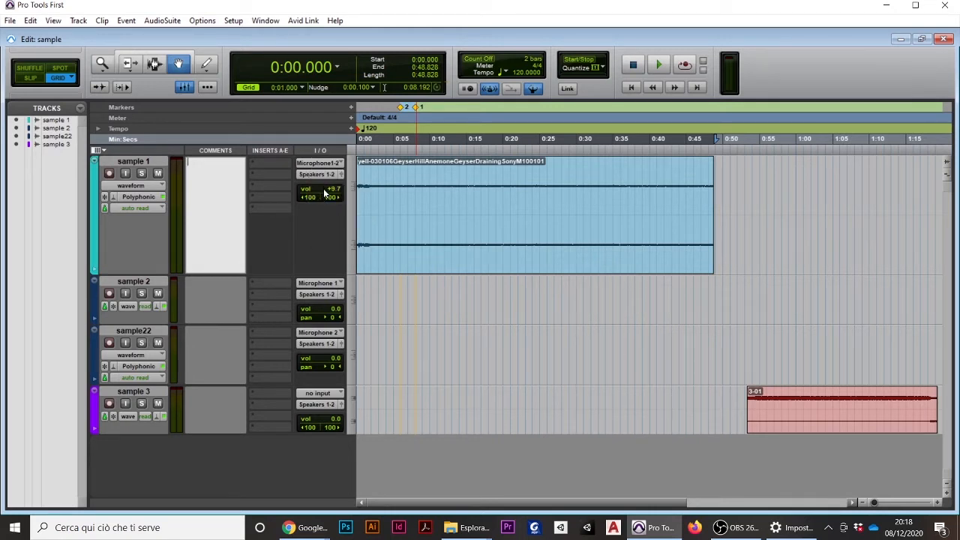
left_click_drag(323, 192, 324, 201)
Add a marker named 3 at 0:23.000 on the timeline
left_click(525, 107)
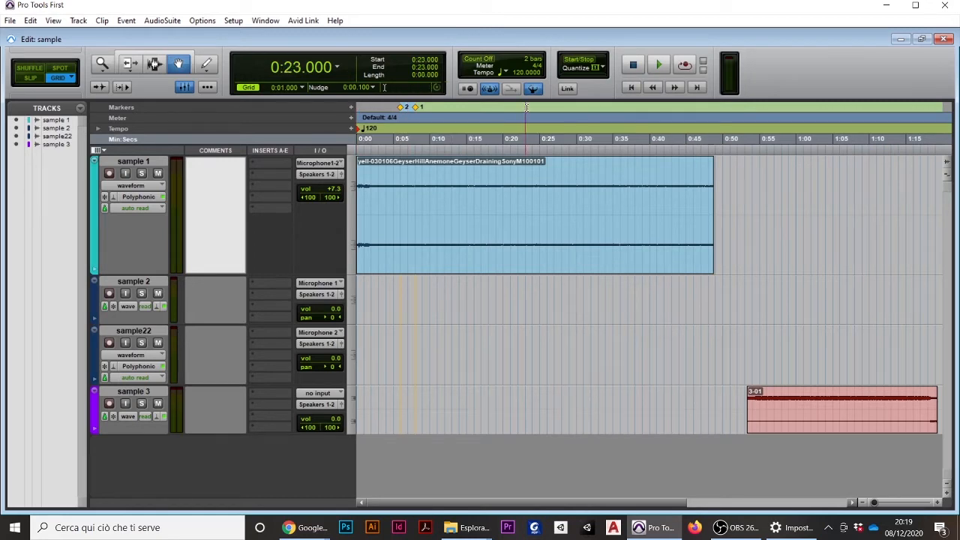
left_click(352, 107)
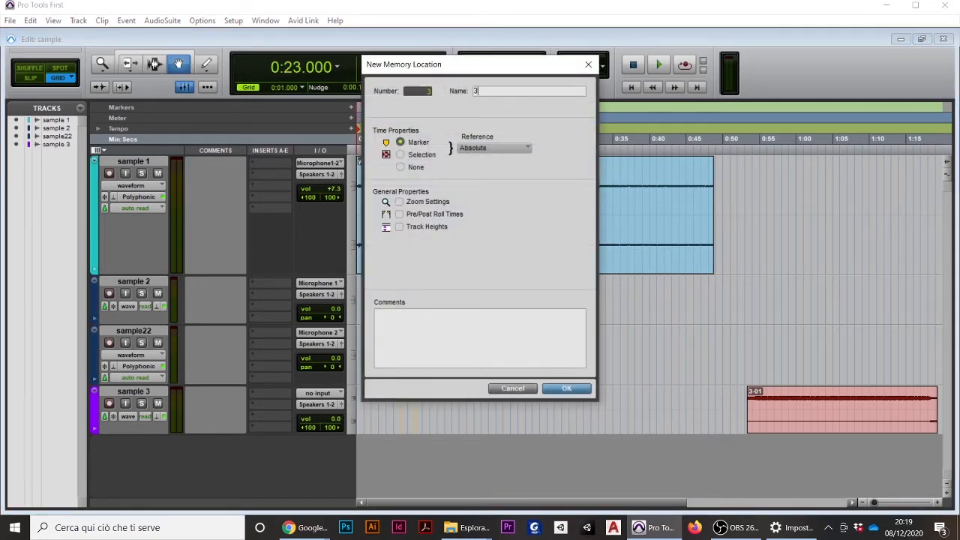
key("Return")
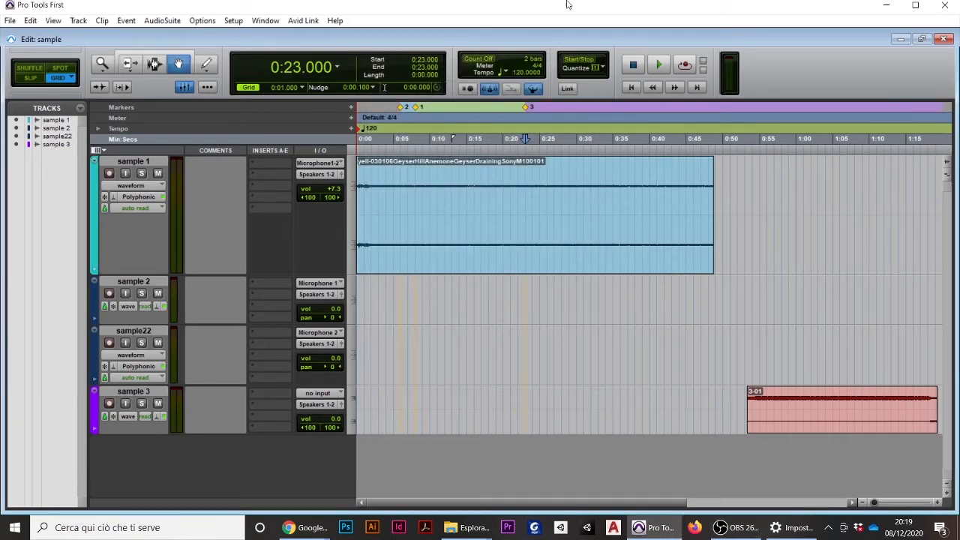
View the commands available for sample 1 in the track list and dismiss them
right_click(52, 123)
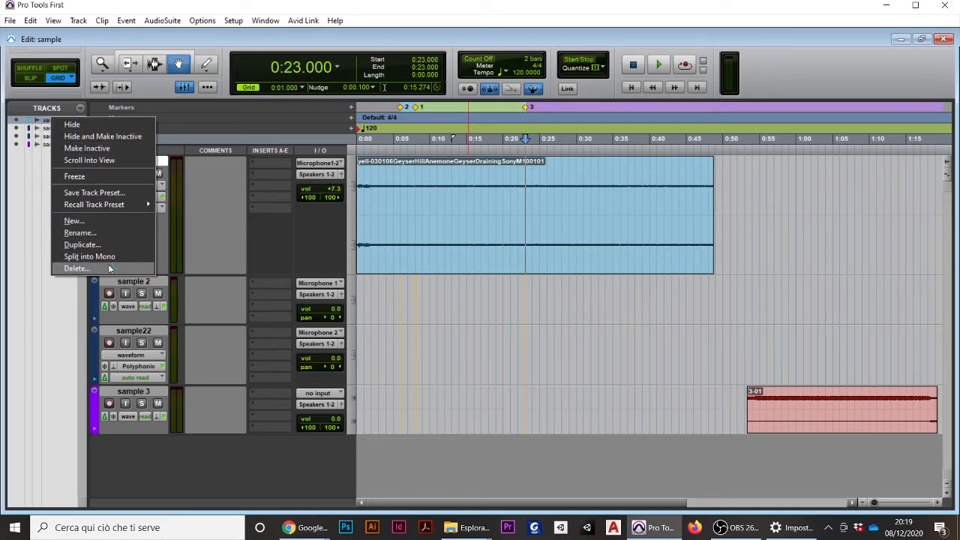
left_click(49, 107)
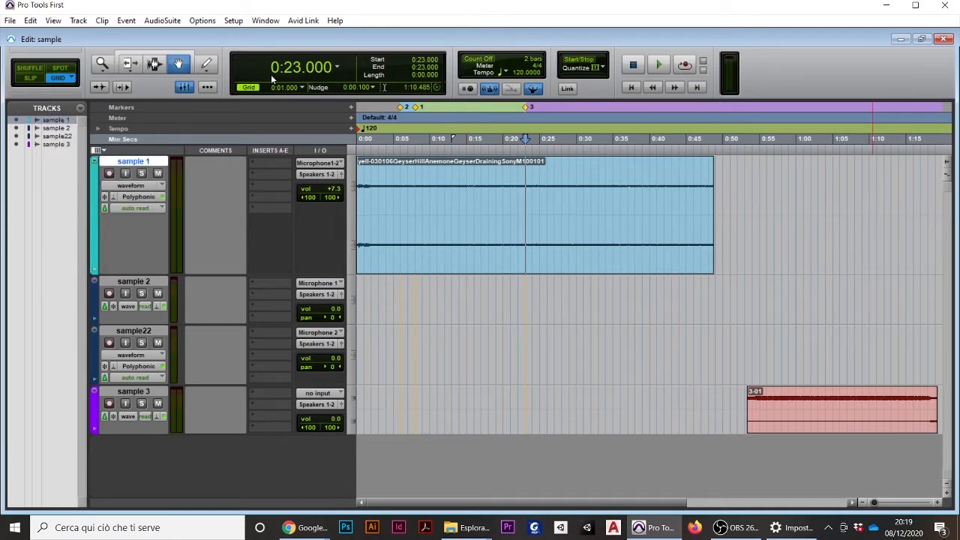
Try the Trim tool on the sample 1 clip, moving its start to 0:14.000 and back to 0:00.000
left_click(131, 64)
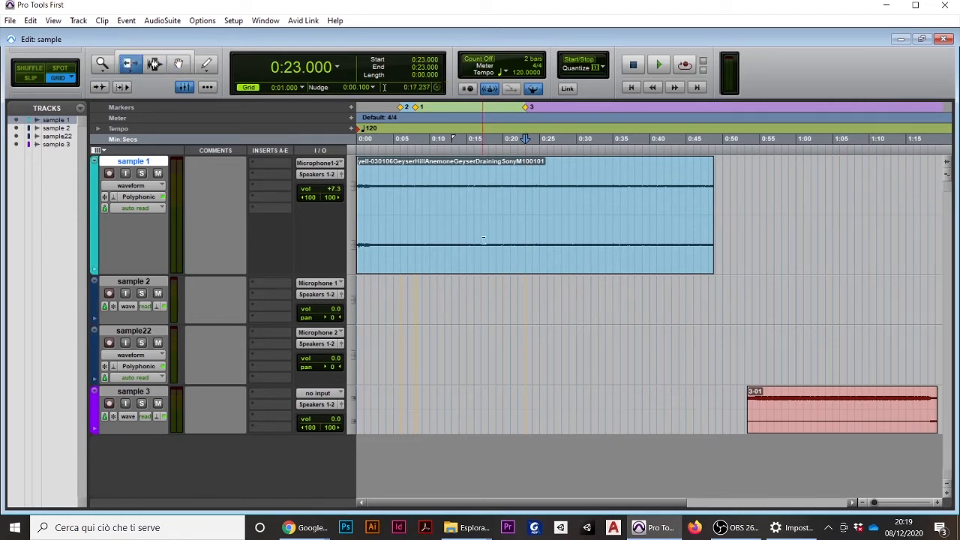
left_click(358, 200)
left_click_drag(358, 199, 461, 196)
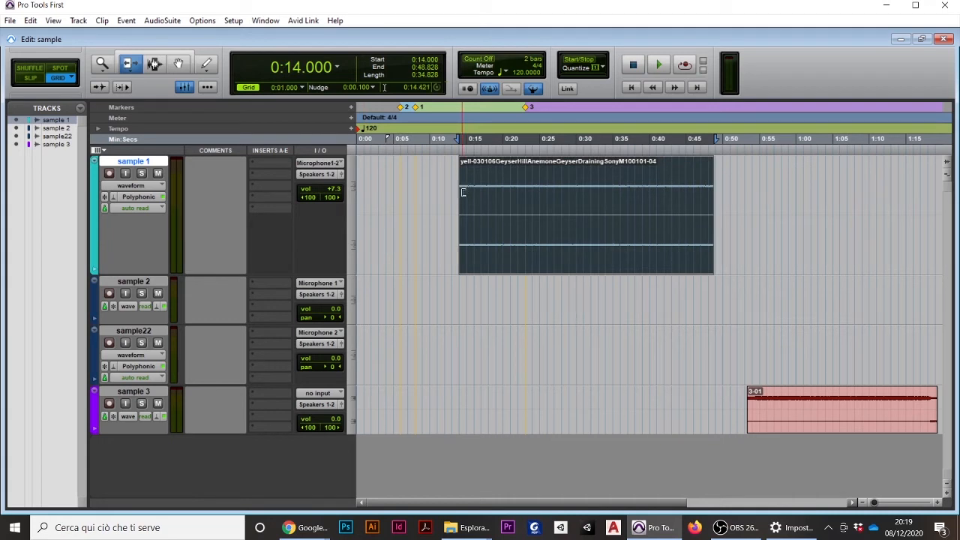
left_click_drag(462, 182, 355, 188)
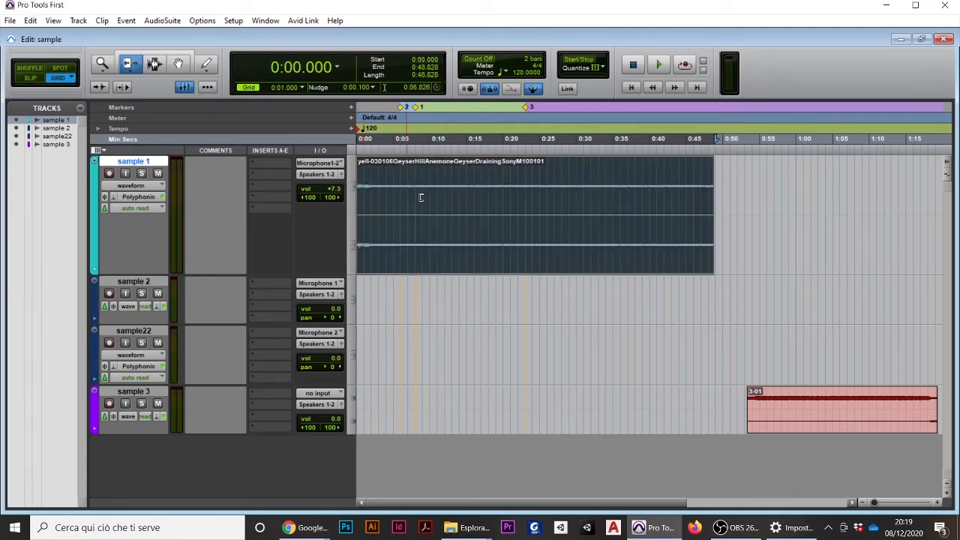
Use the Selector tool to select the sample 1 clip from 0:17.000 to 0:28.000
left_click(154, 64)
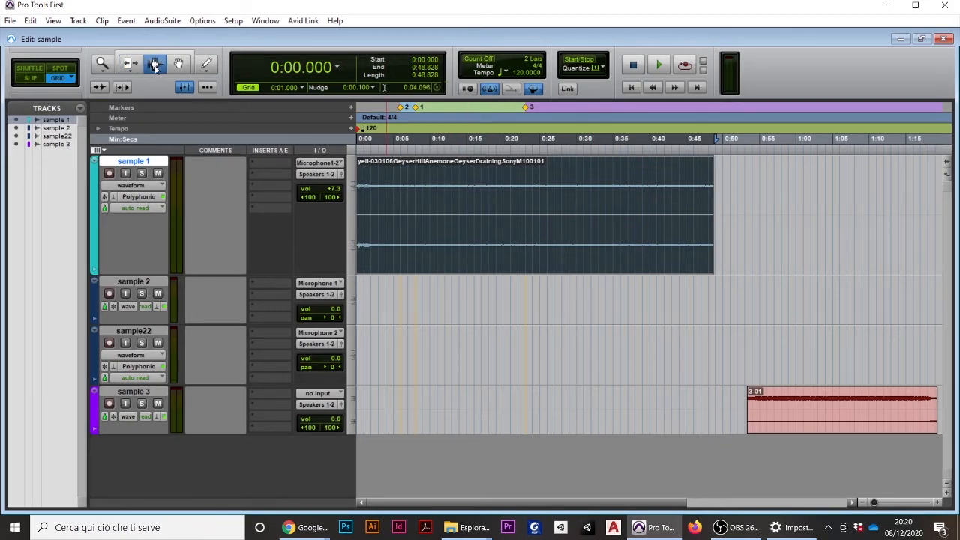
left_click(498, 198)
left_click_drag(481, 196, 560, 194)
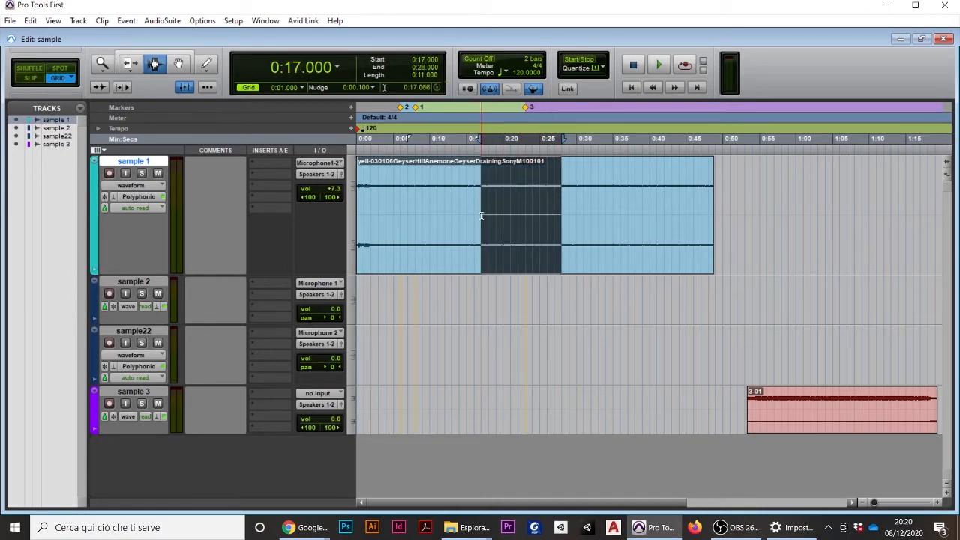
Select the grid-aligned range from 0:11.000 to 0:16.000 on the sample 1 clip
key("ctrl+]")
key("ctrl+]")
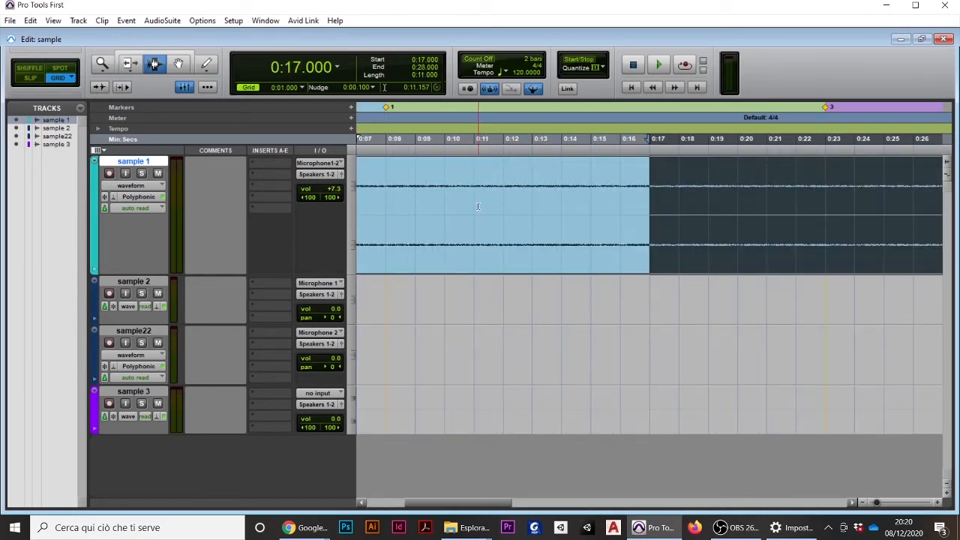
left_click(478, 207)
left_click_drag(477, 206, 610, 200)
Switch to Slip mode and select freely from about 0:09.322 to 0:19.840 on the sample 1 clip
left_click(31, 80)
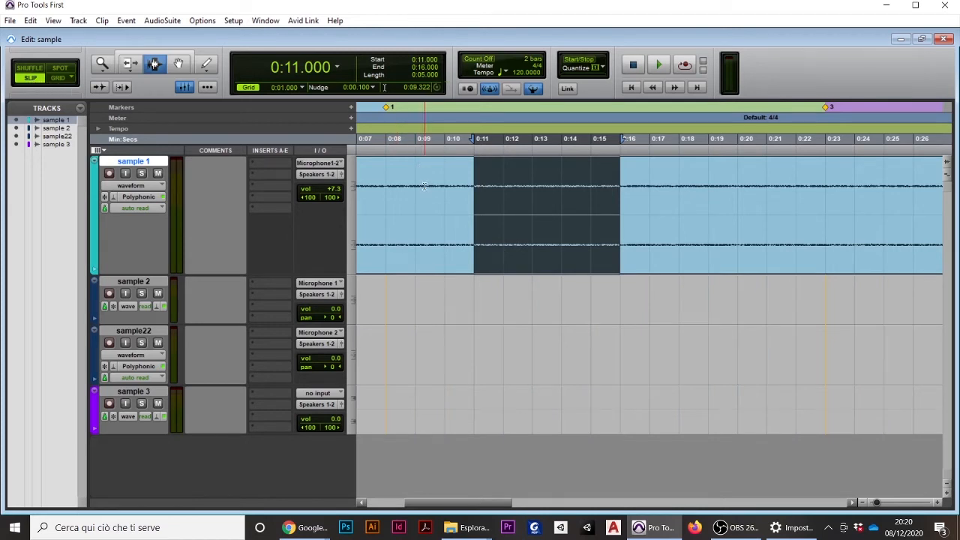
left_click_drag(424, 192, 732, 195)
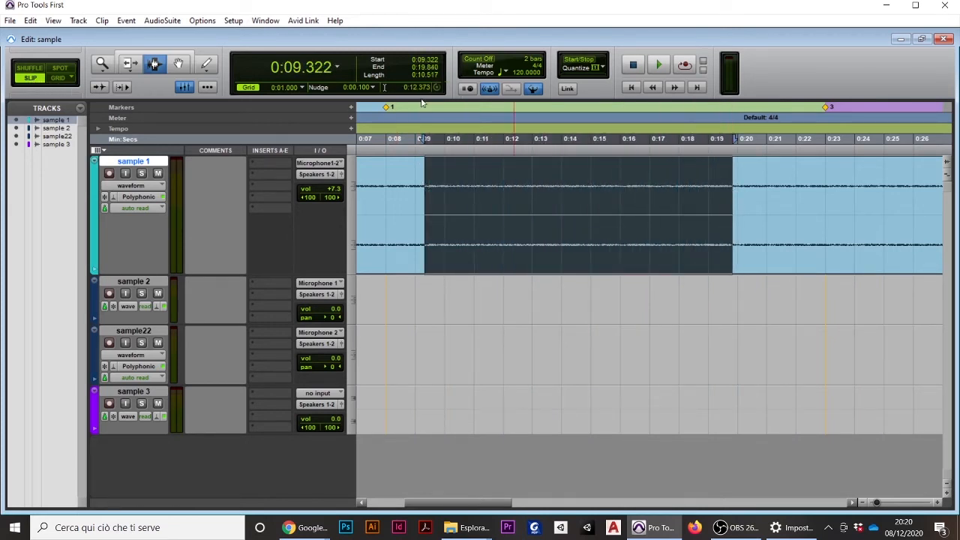
Return to Grid mode and use the Grabber tool to move the whole sample 1 clip to start at 0:03.000
left_click(60, 79)
left_click(180, 66)
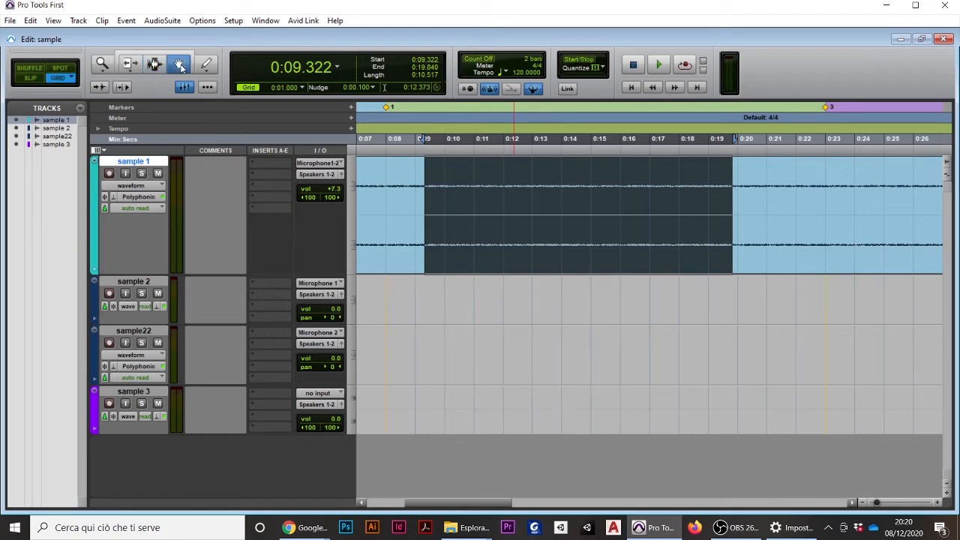
scroll(549, 198, "down", 3)
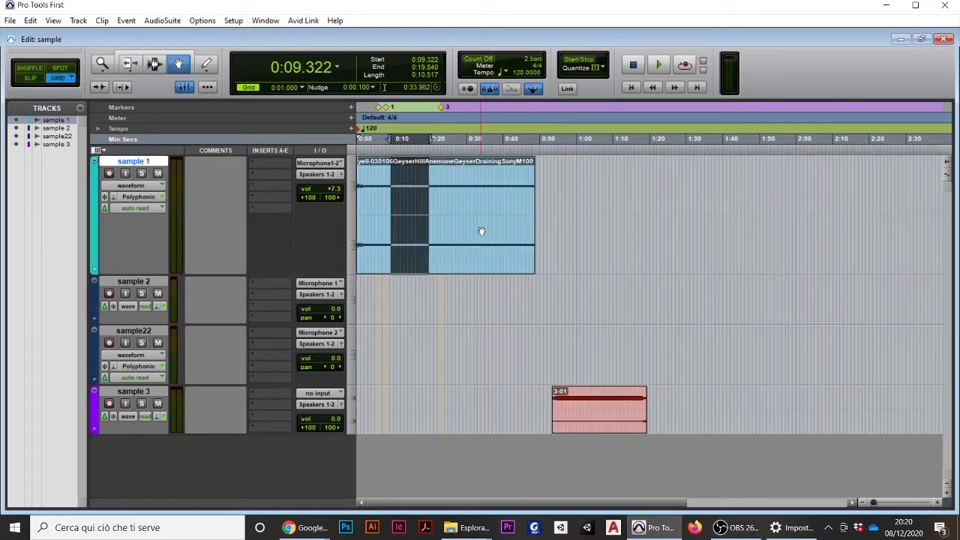
scroll(481, 231, "up", 1)
left_click(553, 203)
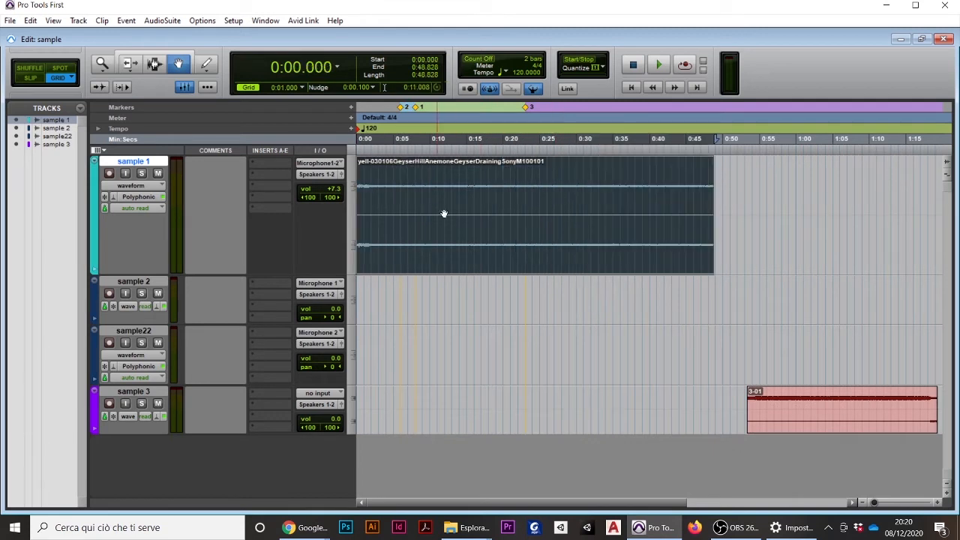
mouse_move(516, 233)
left_mouse_down()
mouse_move(632, 218)
mouse_move(533, 217)
mouse_move(560, 228)
mouse_move(542, 407)
mouse_move(533, 225)
mouse_move(563, 225)
mouse_move(529, 226)
left_mouse_up()
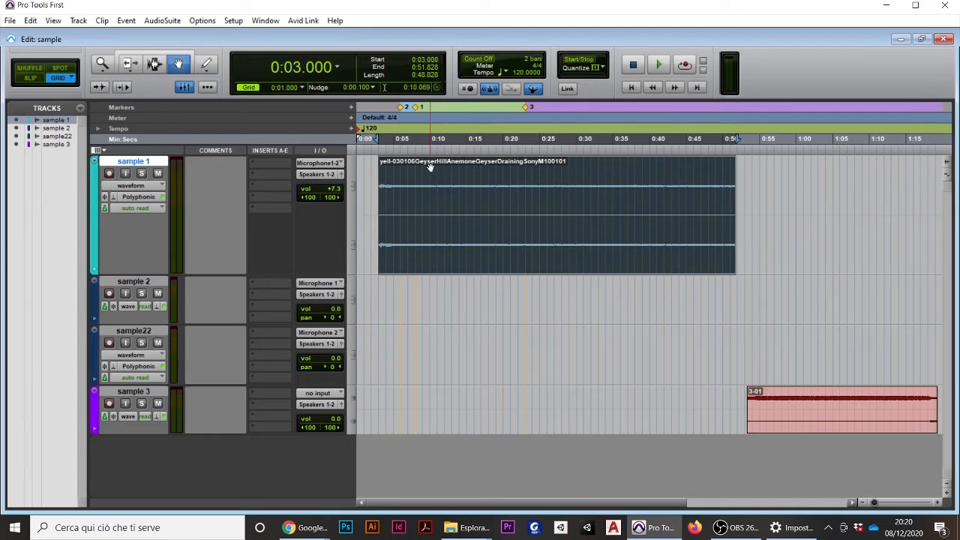
Place the playback cursor at 0:05.000, play and stop the session, and restart playback from that point
scroll(431, 167, "up", 2)
scroll(591, 180, "up", 2)
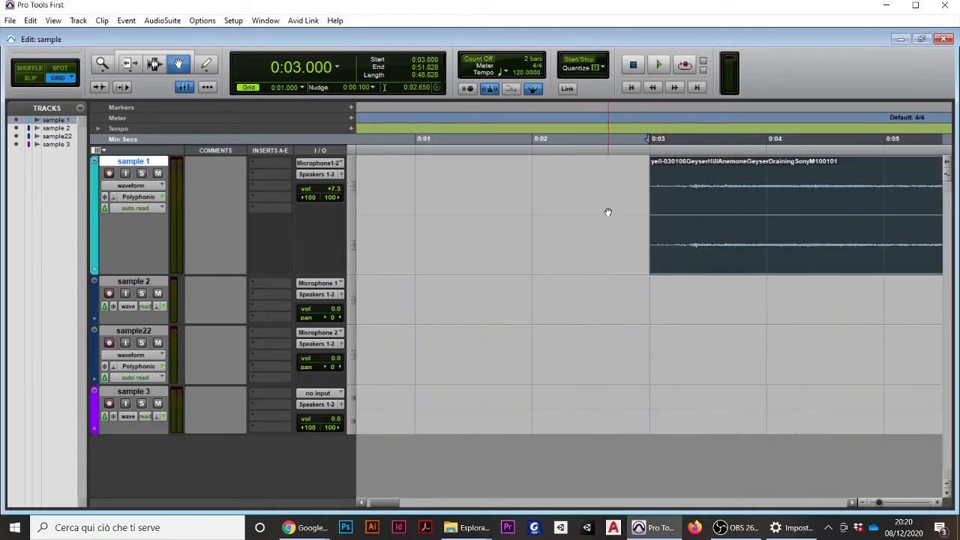
scroll(623, 212, "down", 1)
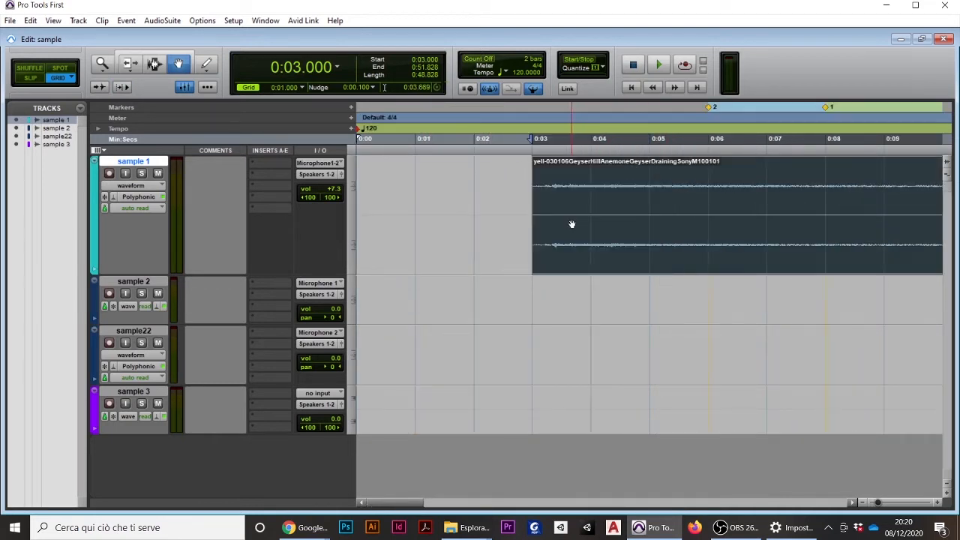
left_click(651, 140)
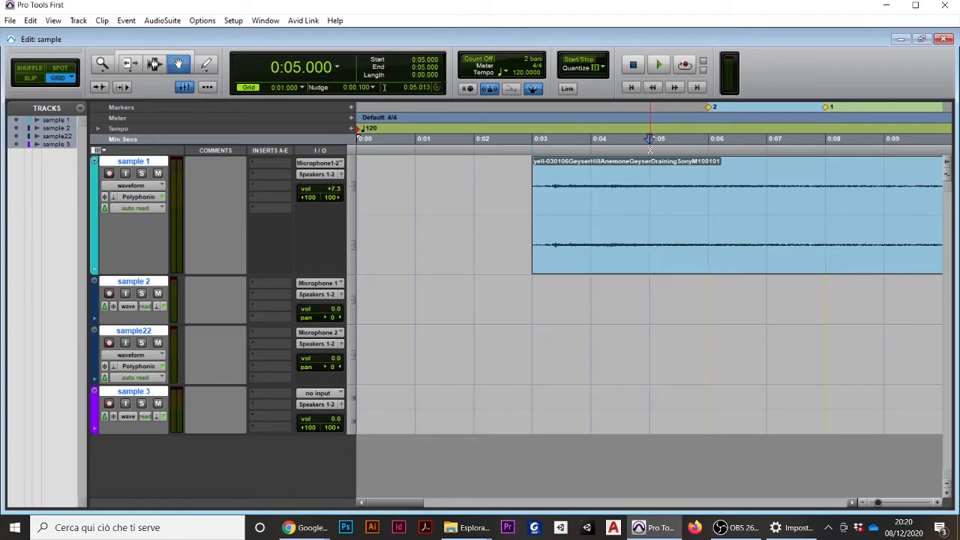
key("space")
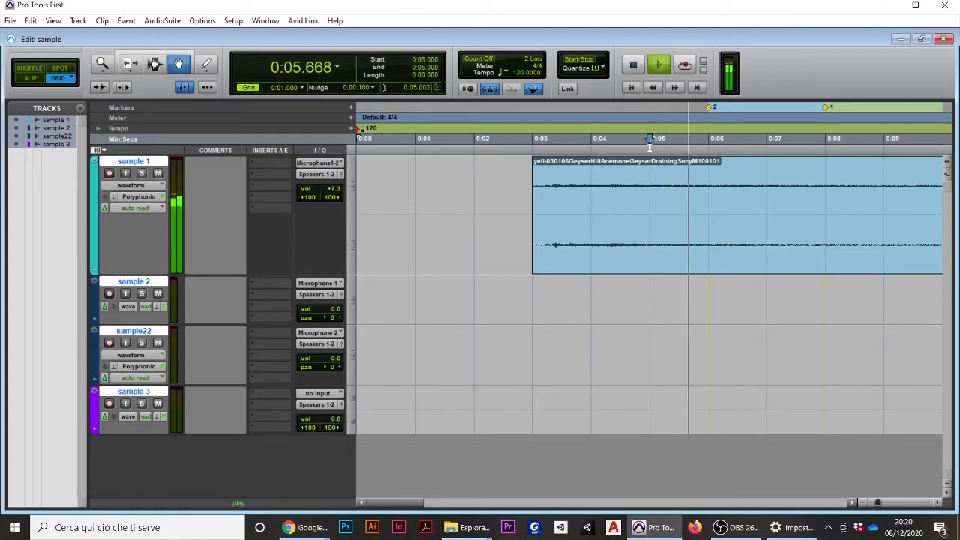
key("space")
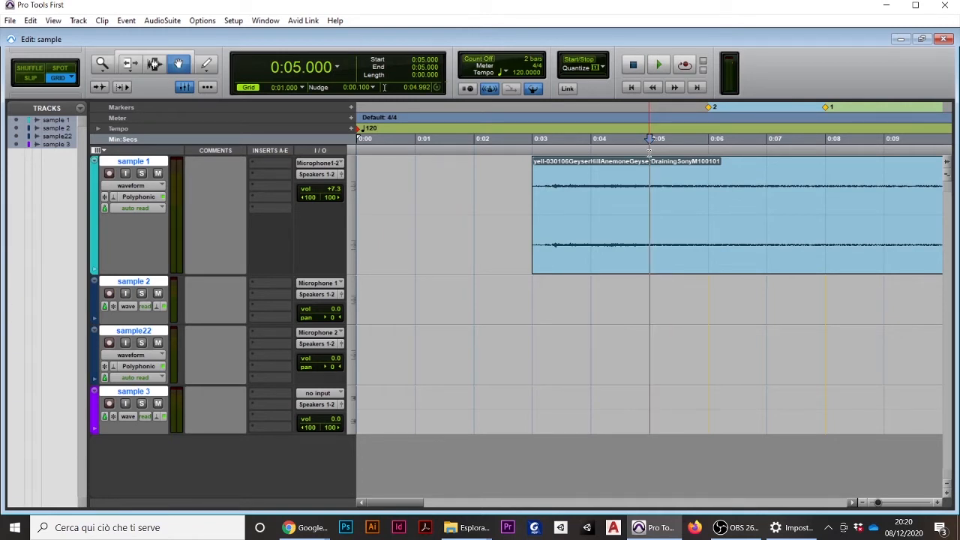
key("space")
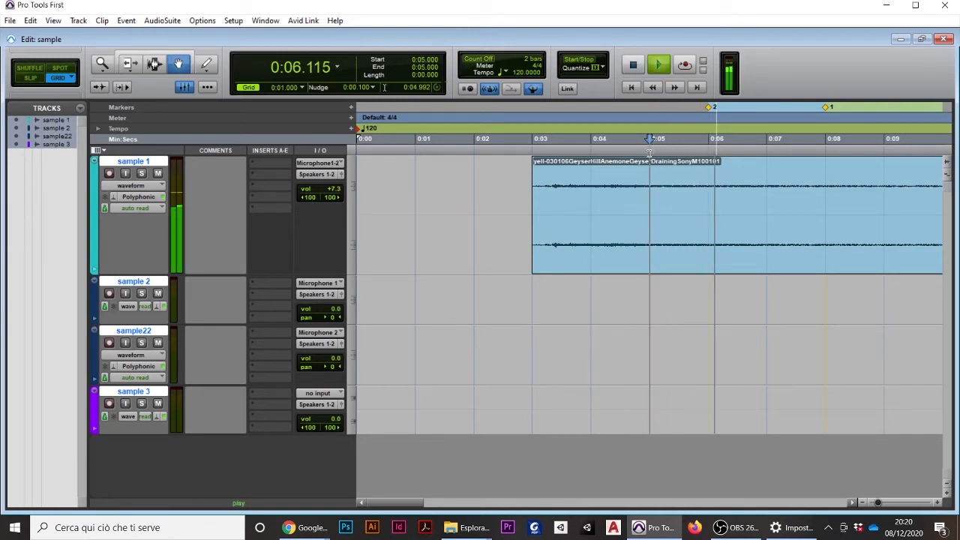
Replay the session from 0:05.000 and stop playback
key("space")
key("space")
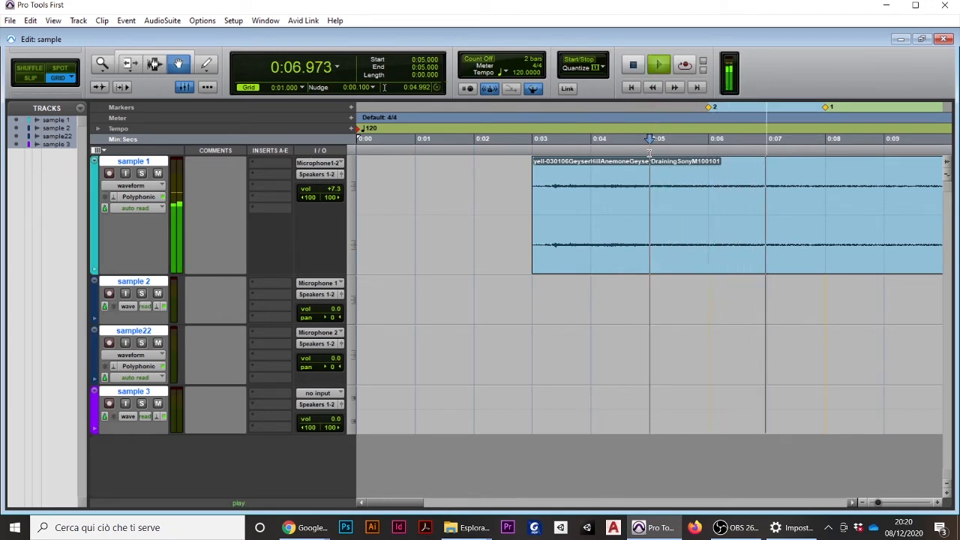
key("space")
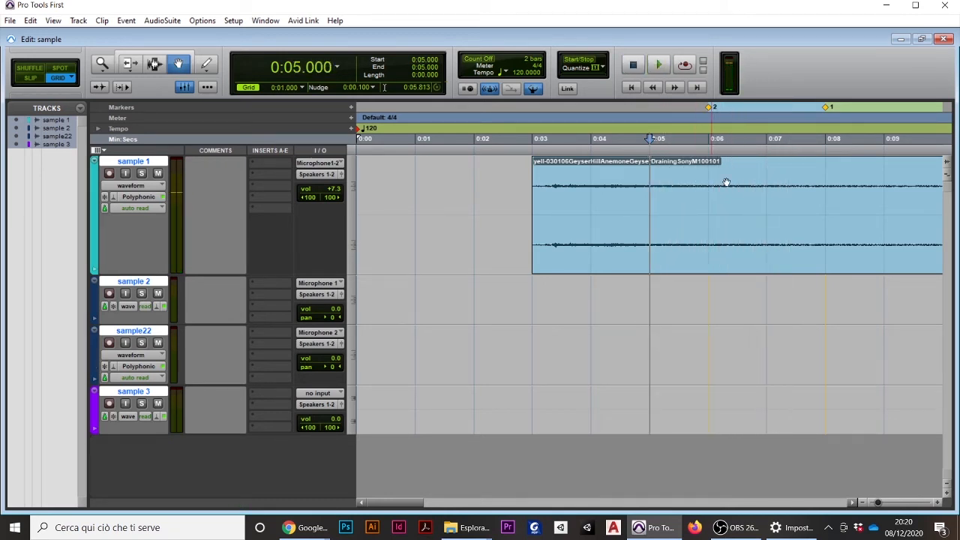
Turn on Insertion Follows Playback, play from 0:05.000, stop, and resume playback from the stopping point before stopping again
left_click(122, 87)
key("space")
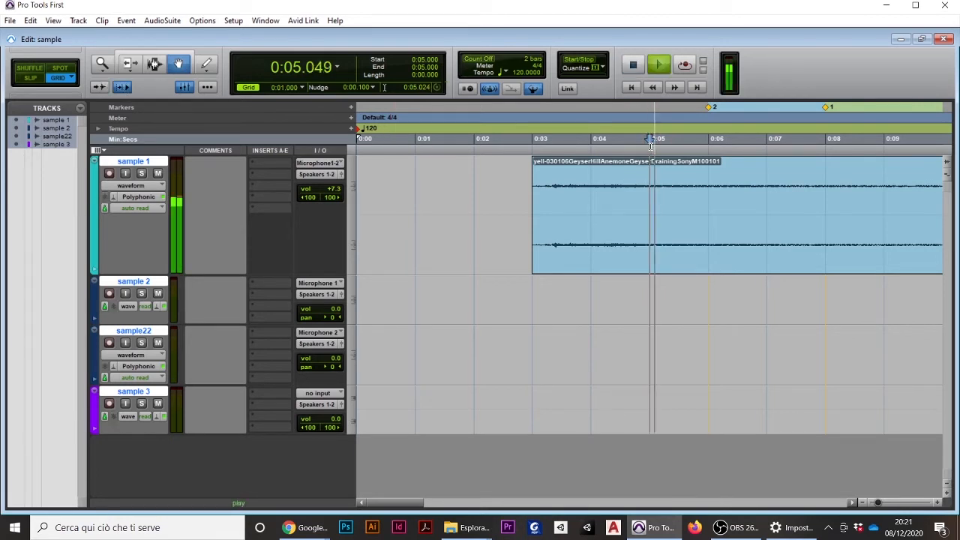
key("space")
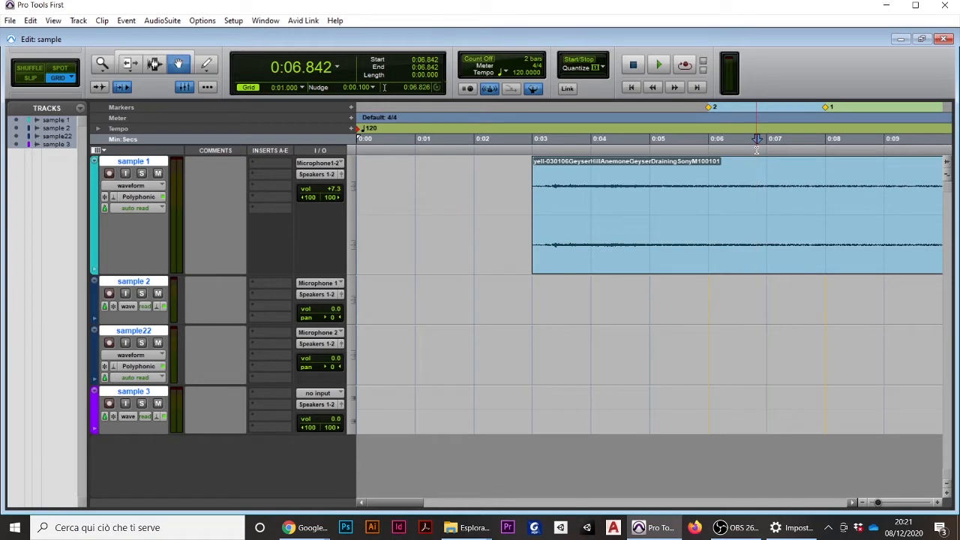
key("space")
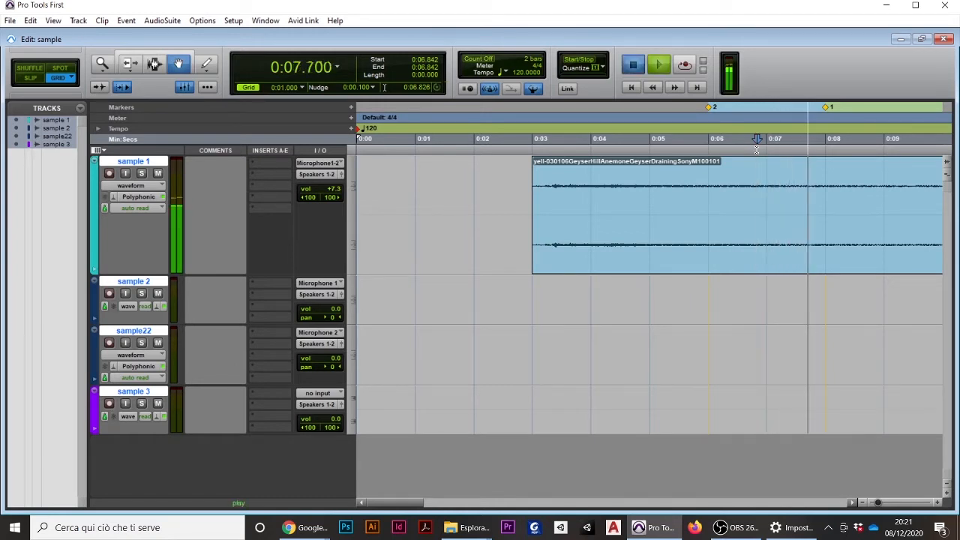
key("space")
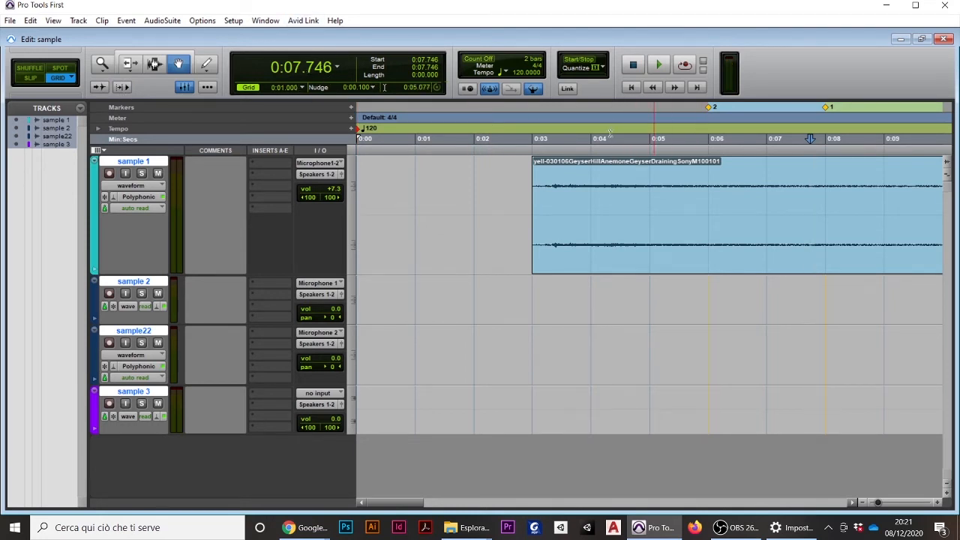
With Insertion Follows Playback off, place the cursor at 0:05.000, play the session and stop it
left_click(662, 125)
key("space")
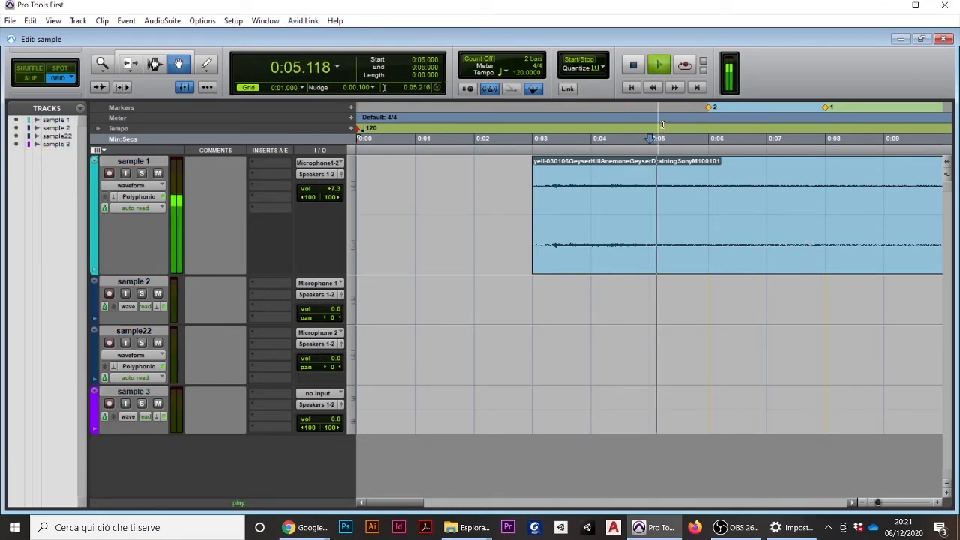
key("space")
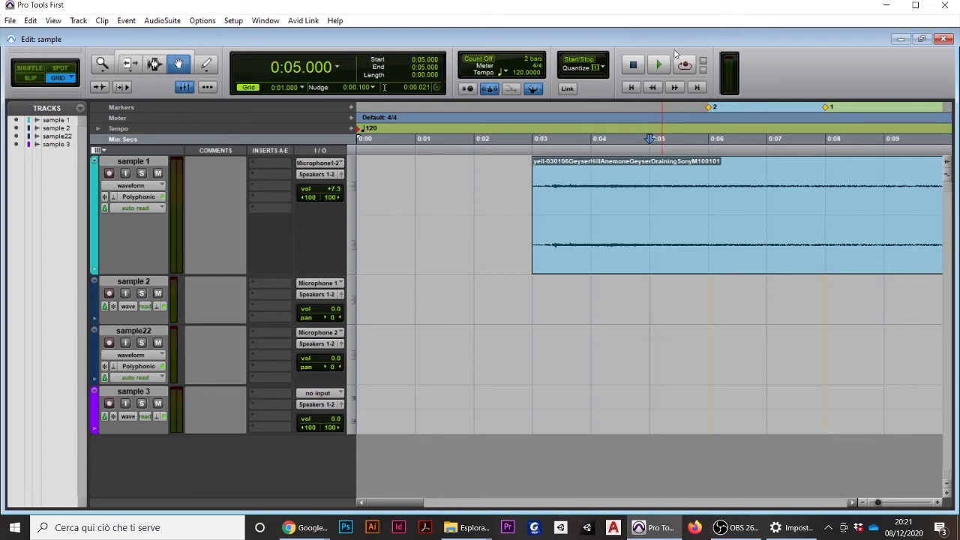
Open the Mix window and raise the sample 1 volume fader to about +6.9 dB
key("ctrl+equal")
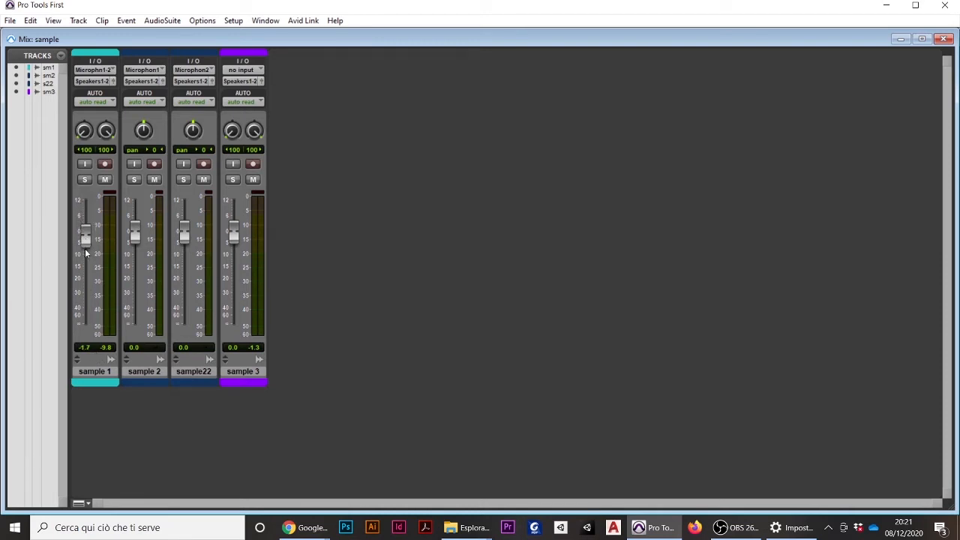
left_click_drag(84, 250, 94, 219)
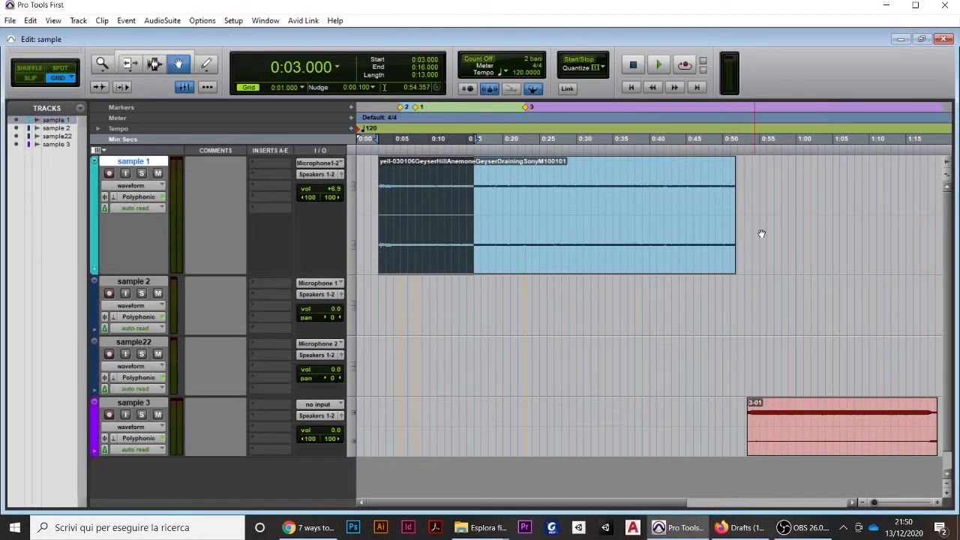
Activate the Smart Tool and select 0:12.000 to 0:18.000 on the sample 1 clip, followed by the whole clip
left_click(761, 234)
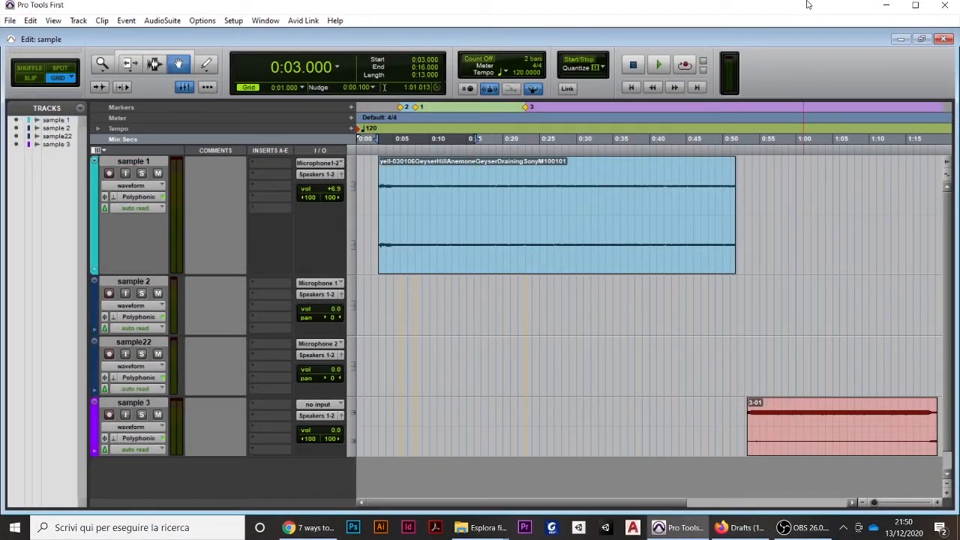
left_click(150, 57)
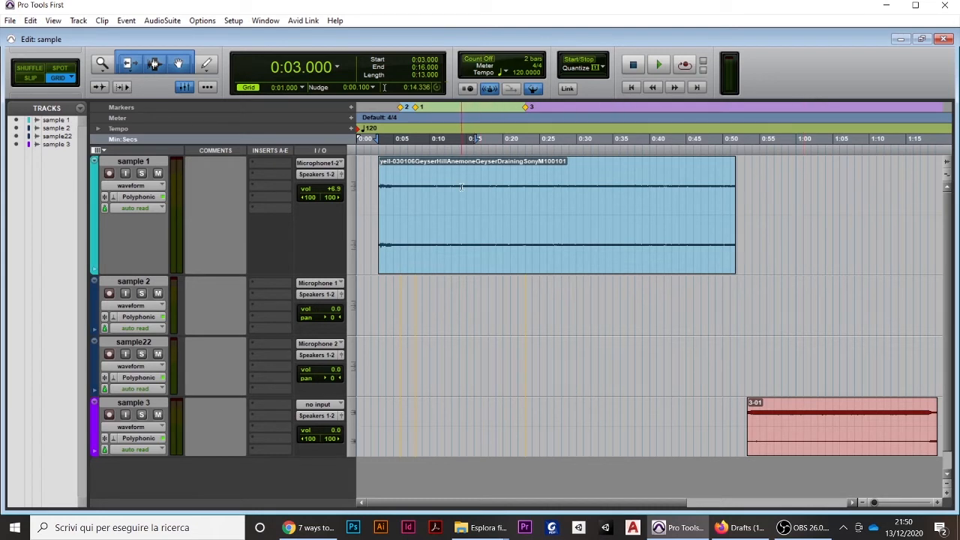
left_click_drag(449, 186, 489, 186)
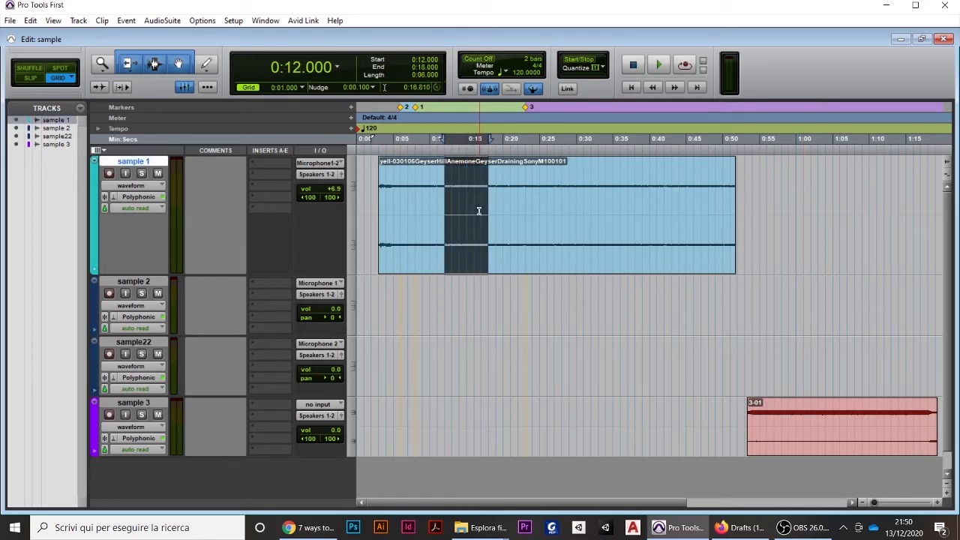
double_click(501, 253)
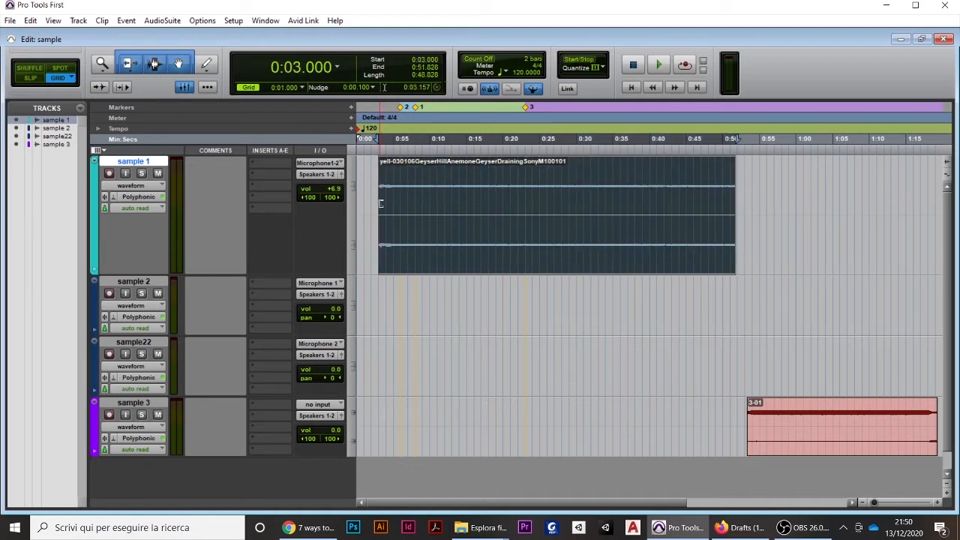
Select 0:15.000 to 0:28.000 on the sample 1 clip and separate that range into its own clip
left_click(466, 209)
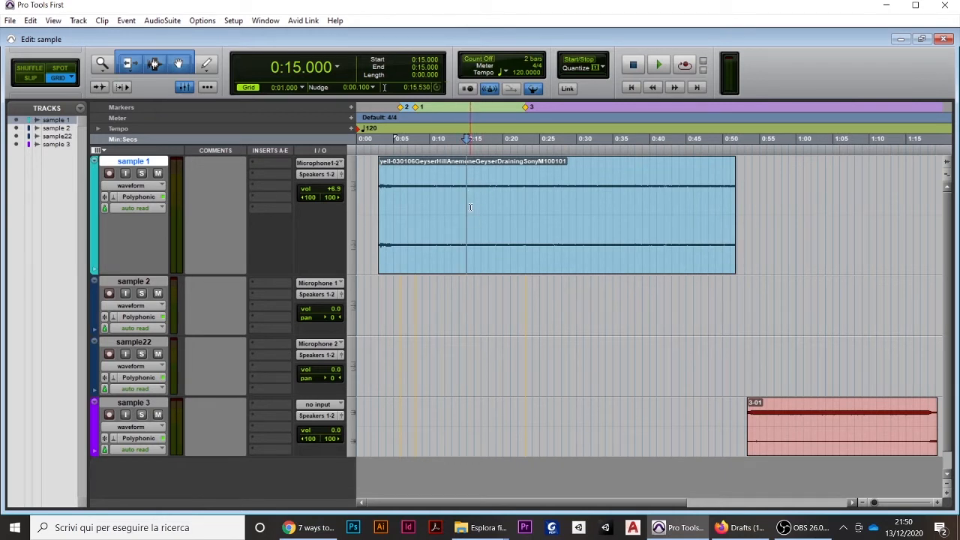
left_click_drag(467, 205, 558, 210)
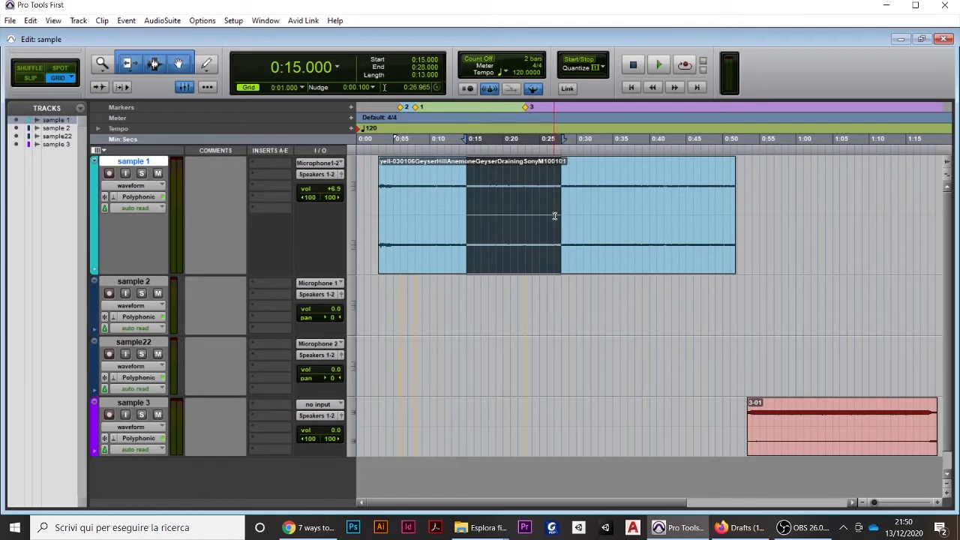
key("ctrl+e")
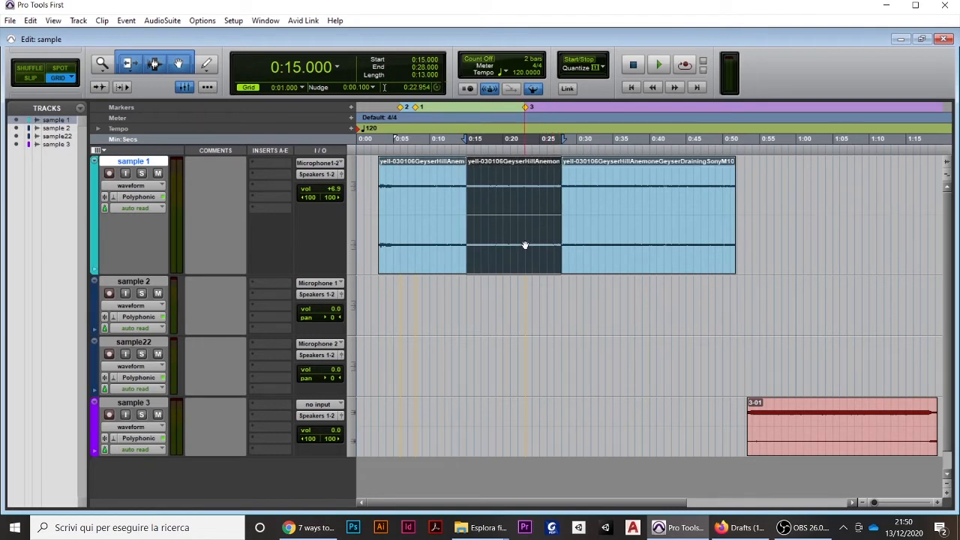
mouse_move(522, 246)
left_mouse_down()
mouse_move(830, 243)
mouse_move(522, 240)
mouse_move(520, 320)
mouse_move(488, 431)
mouse_move(517, 307)
mouse_move(510, 250)
mouse_move(529, 248)
mouse_move(520, 252)
left_mouse_up()
Add a fade-in of about 5 seconds at the start of sample 1 and a fade-out from 0:47.000 to its end
left_click_drag(381, 177, 415, 177)
key("ctrl+z")
left_click_drag(735, 180, 703, 185)
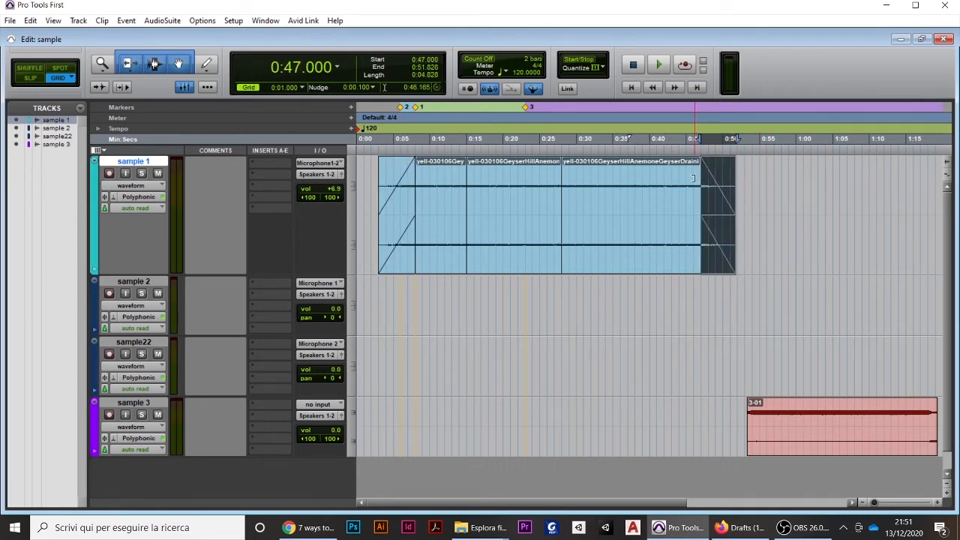
Play sample 1 from 0:46.000 to hear the fade-out, and stop playback
left_click(691, 197)
key("space")
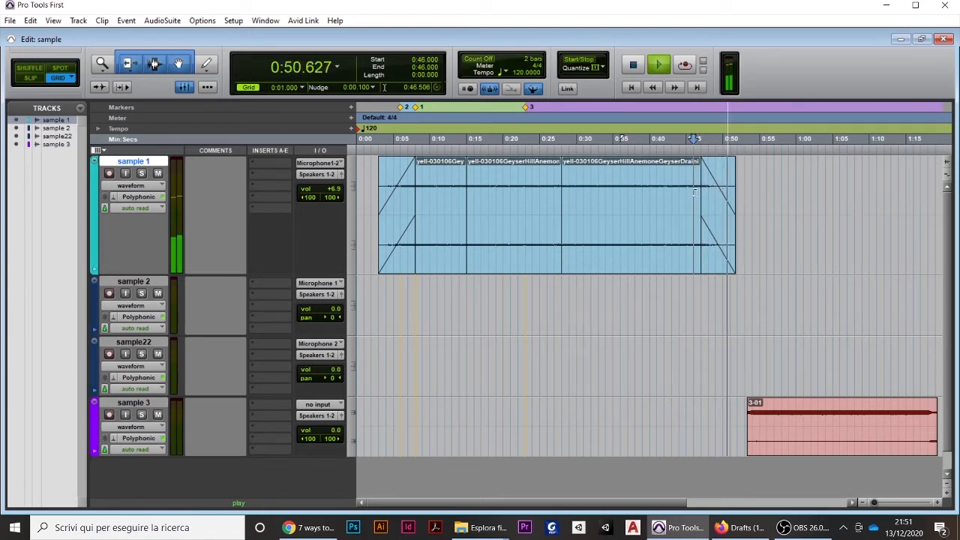
key("space")
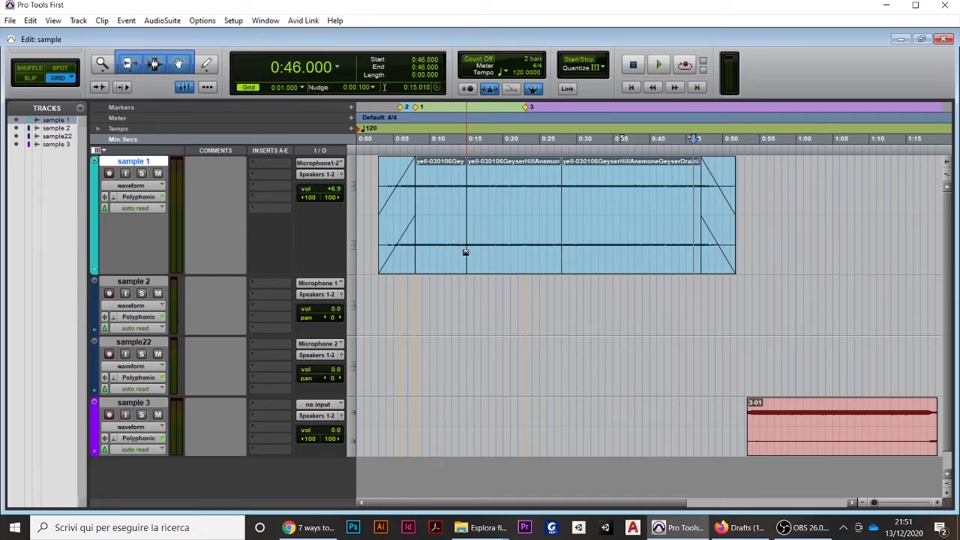
Create a crossfade from 0:12.000 to 0:18.000 across the clip boundary at 0:15 on sample 1
left_click_drag(465, 252, 488, 255)
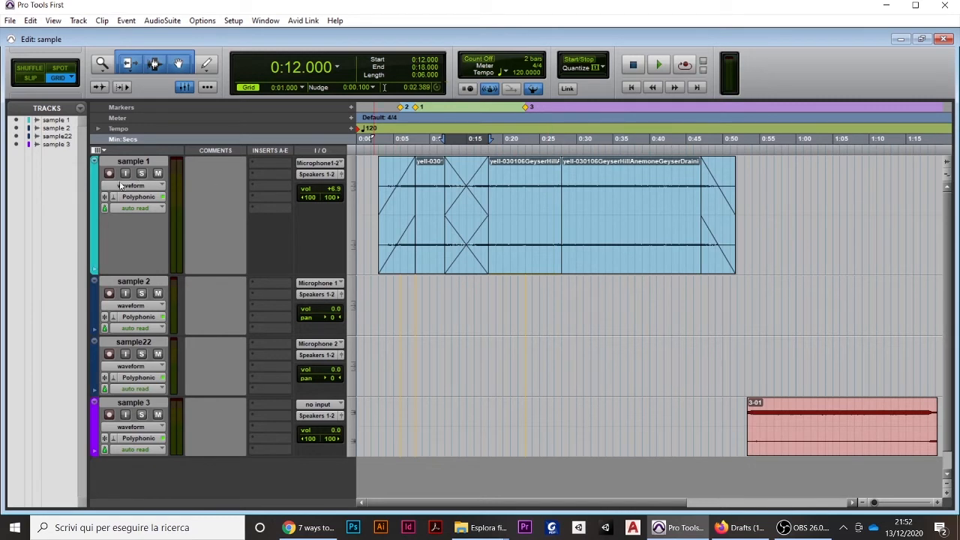
Display sample 1's volume automation and use the Grabber to shape a dip from about 0:32 to 0:38, lowest near 0:36
left_click(153, 188)
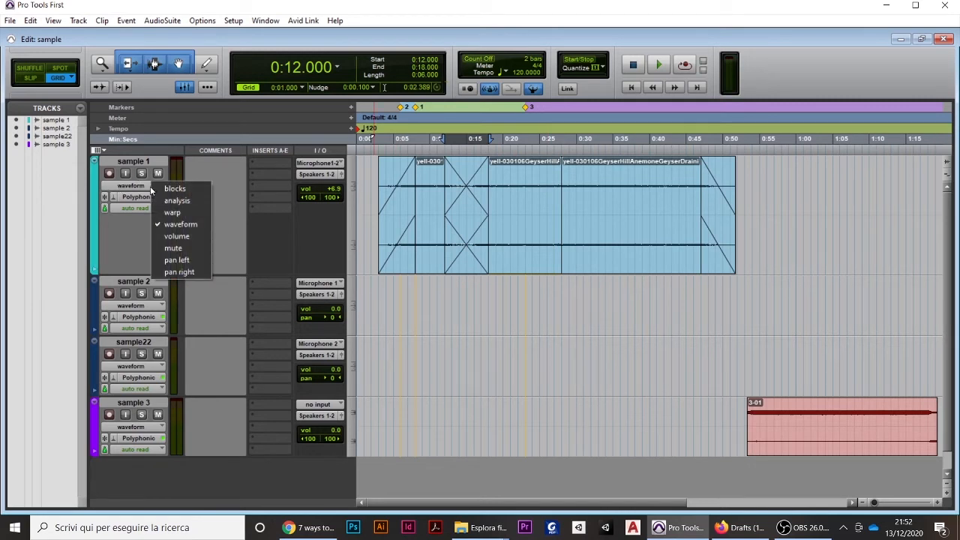
left_click(171, 236)
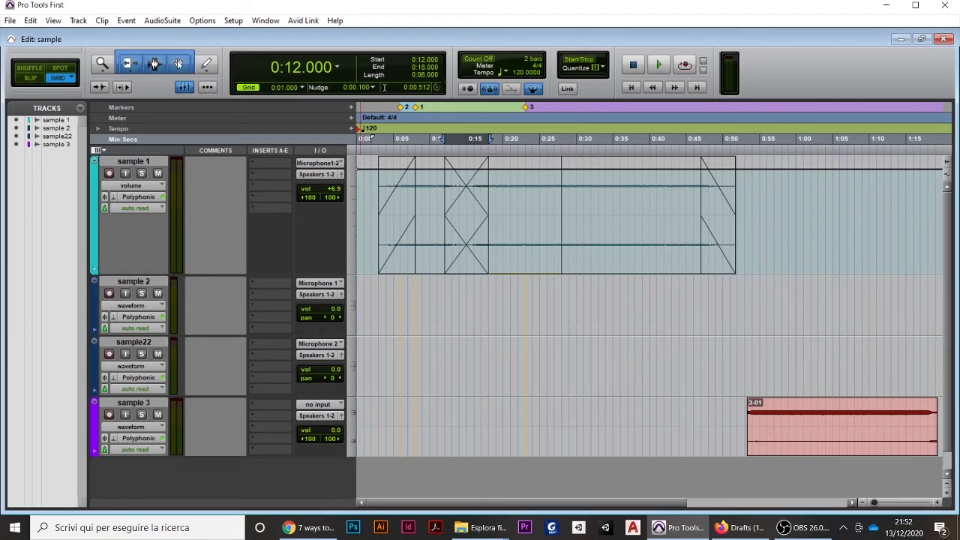
left_click(178, 63)
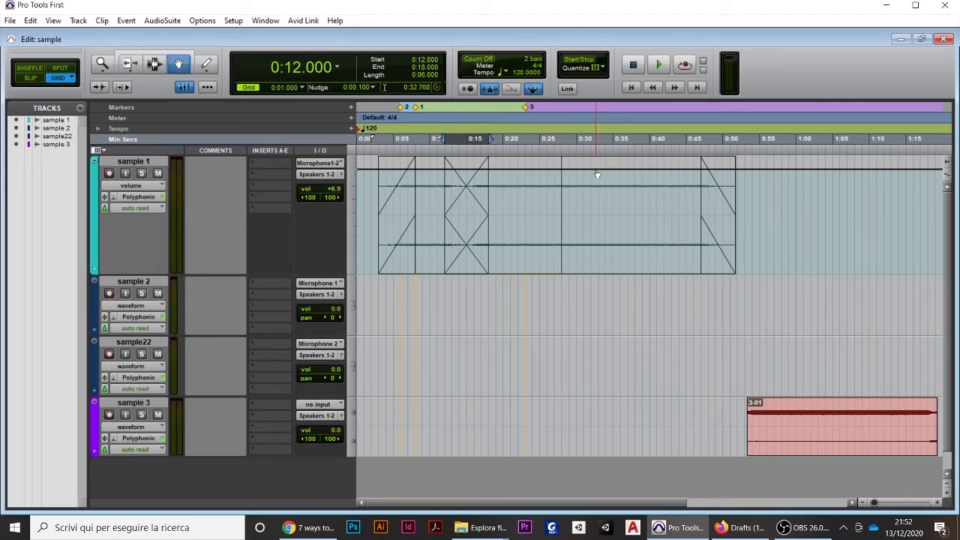
left_click(590, 169)
left_click(649, 169)
left_click_drag(620, 169, 620, 268)
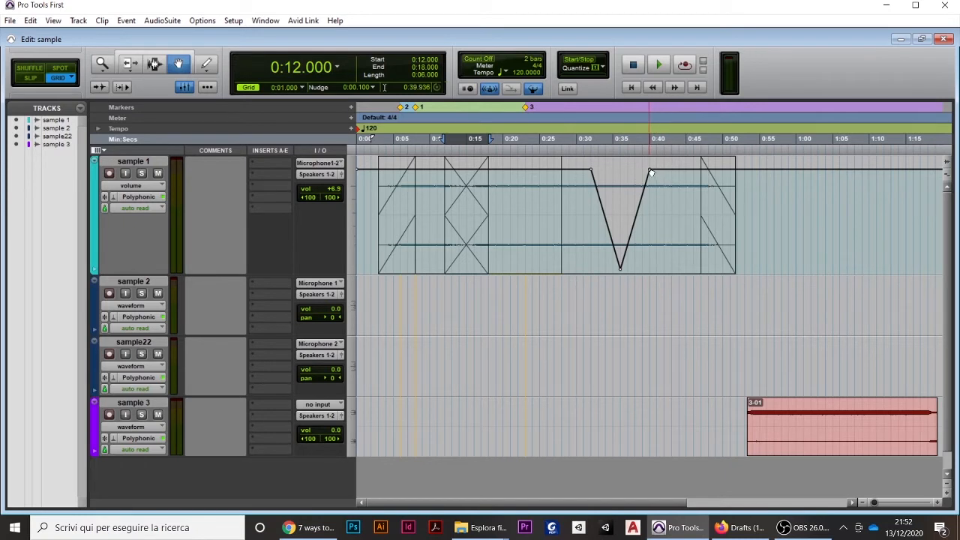
left_click_drag(650, 170, 634, 171)
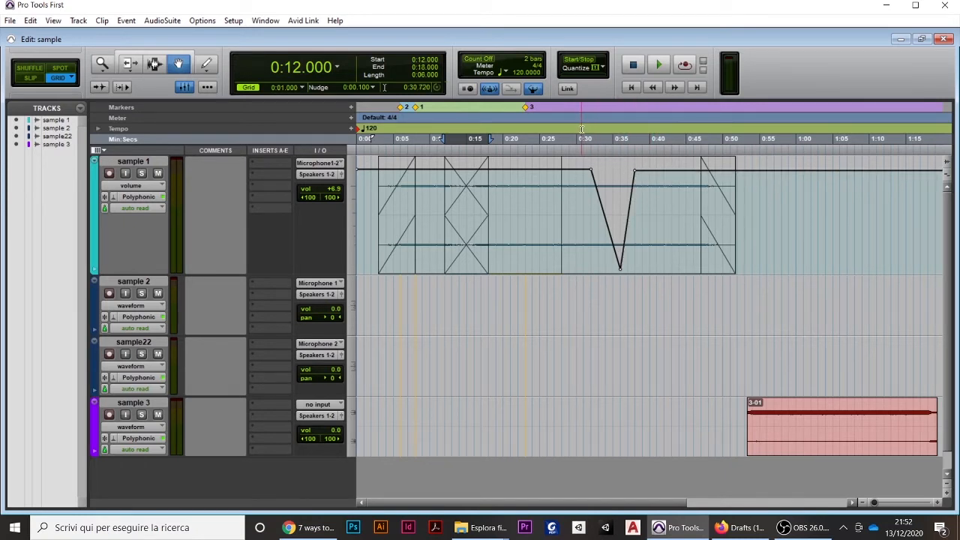
Play the session from 0:30.000 through the volume dip and stop playback
left_click(579, 126)
key("space")
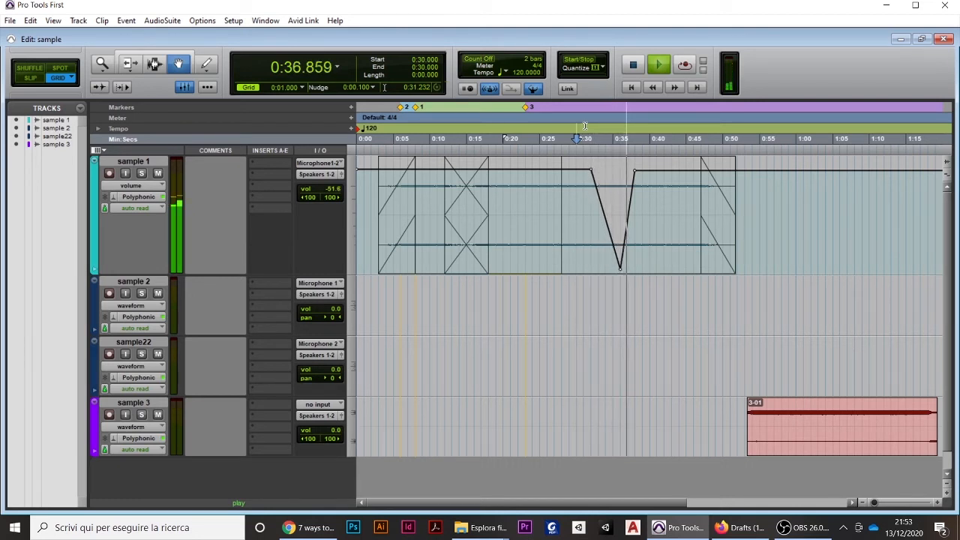
key("space")
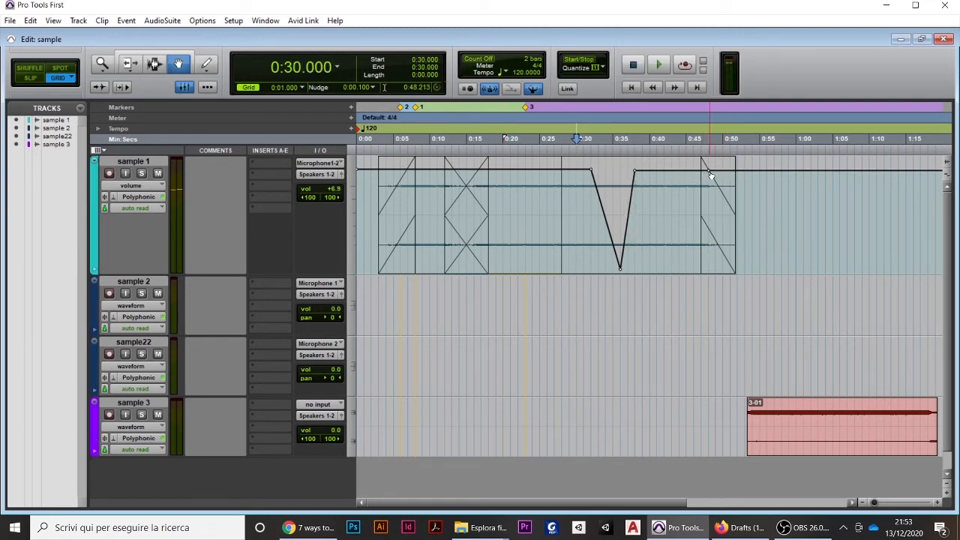
Lower sample 1's volume automation line from about 0:48 to near minimum at about 0:52, at the clip's end
left_click_drag(738, 173, 738, 273)
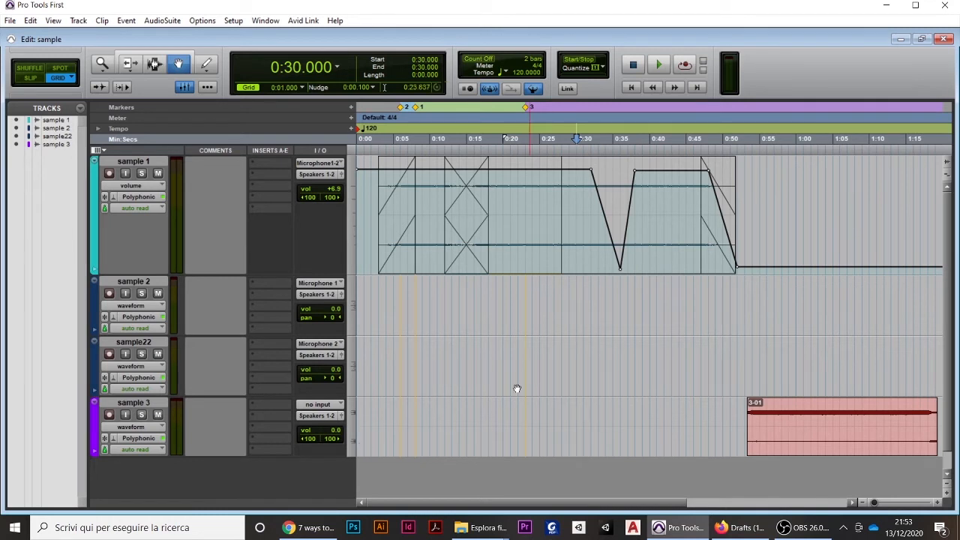
Create one new stereo audio track in ticks with the default name Audio
left_click(79, 20)
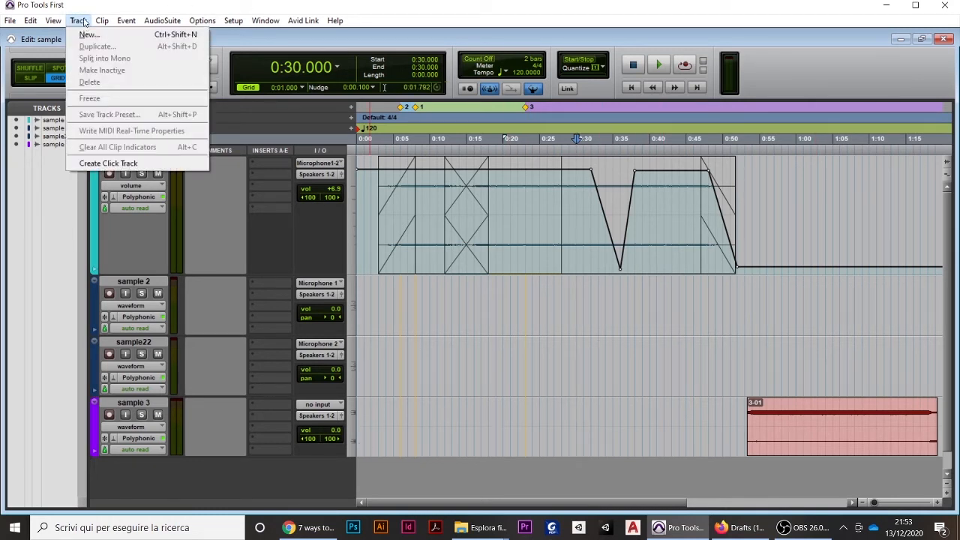
left_click(90, 35)
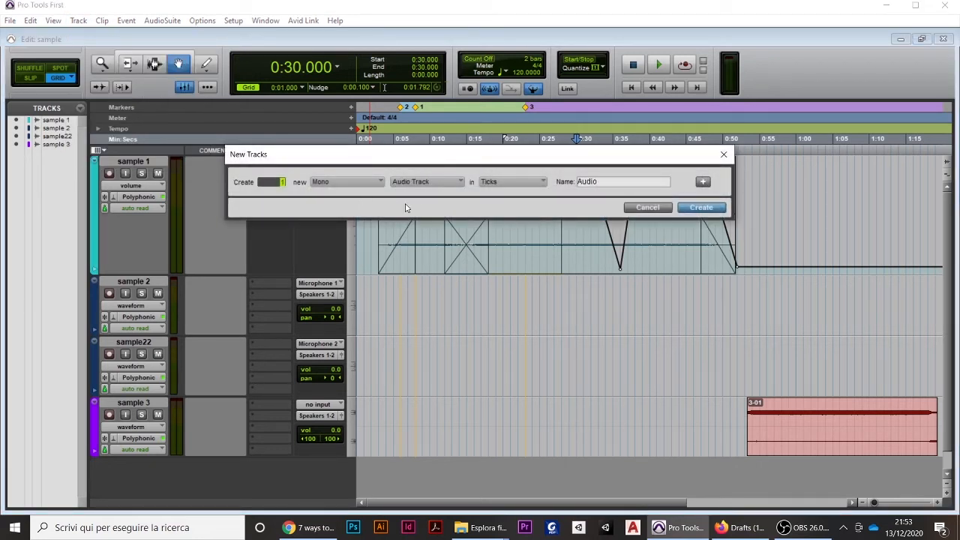
left_click(369, 183)
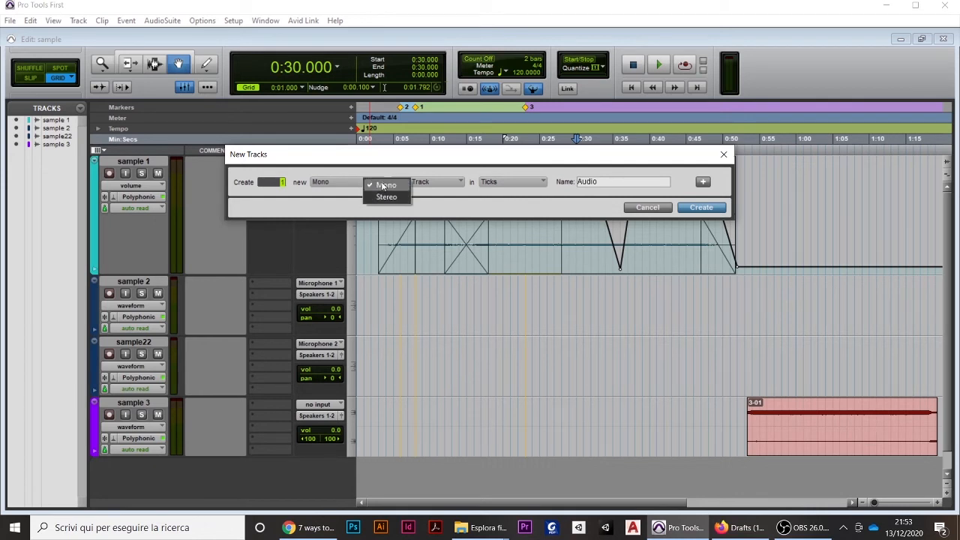
left_click(386, 197)
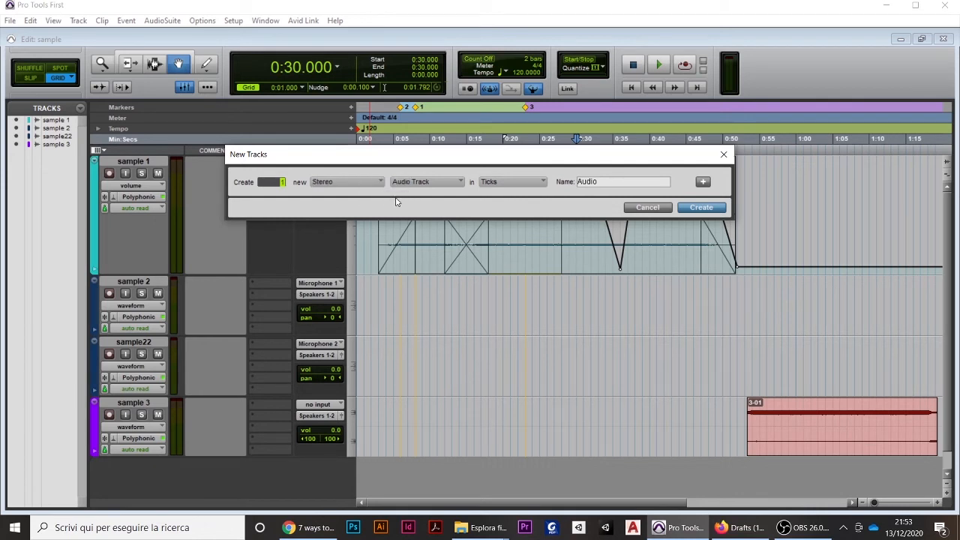
left_click(455, 185)
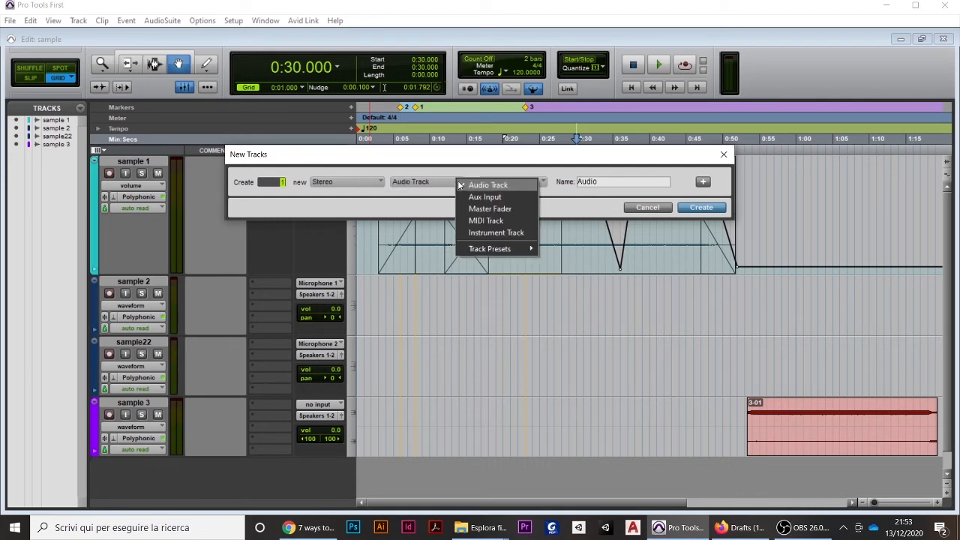
left_click(502, 185)
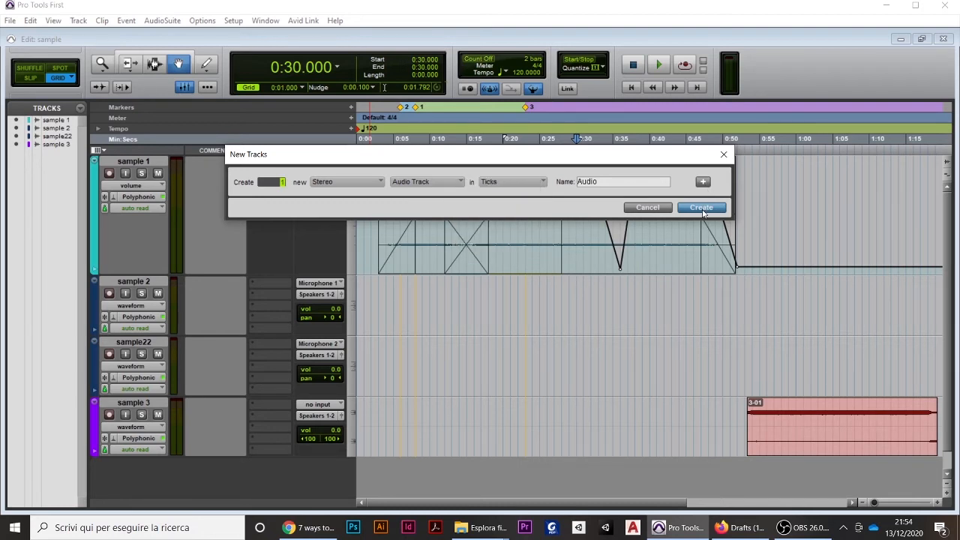
left_click(701, 207)
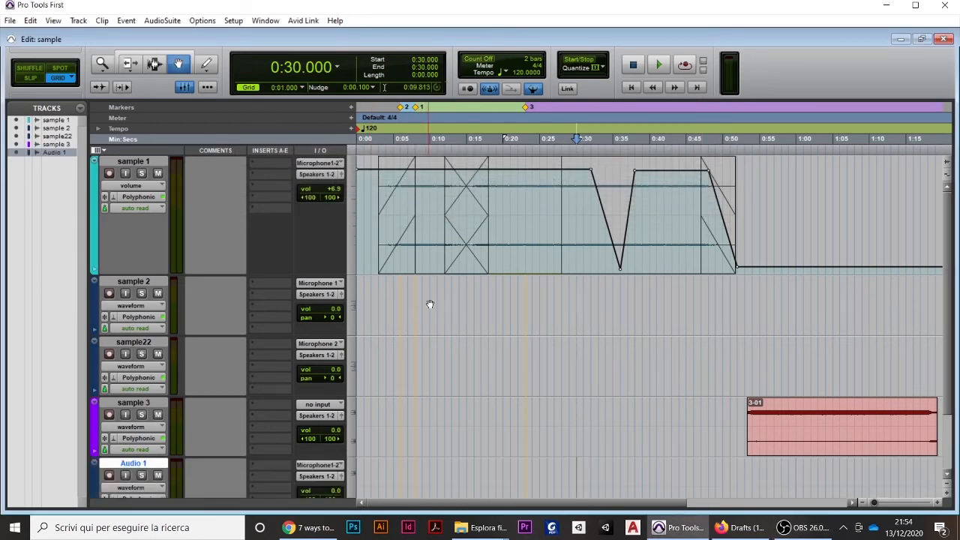
Set the track height of sample 1 to mini
scroll(431, 303, "down", 3)
scroll(135, 325, "up", 3)
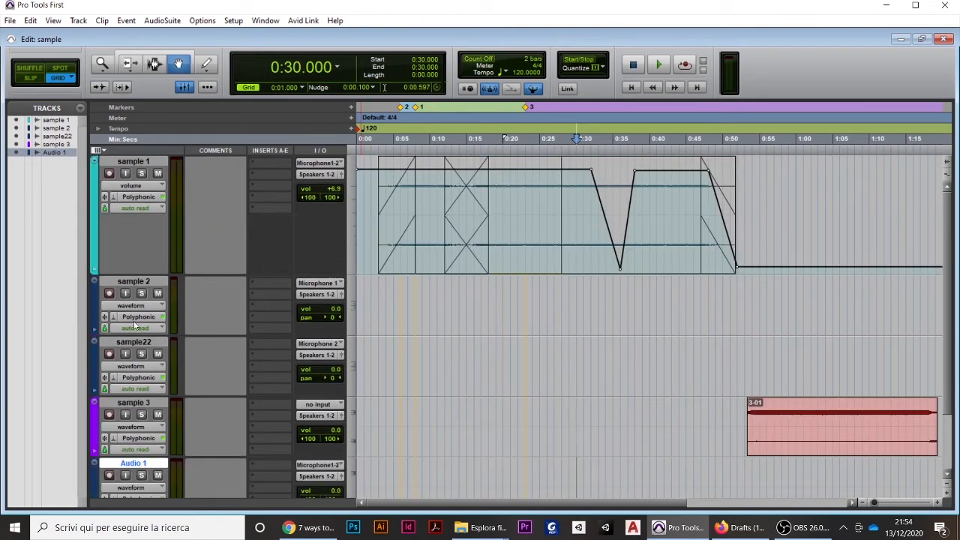
left_click(94, 165)
mouse_move(131, 165)
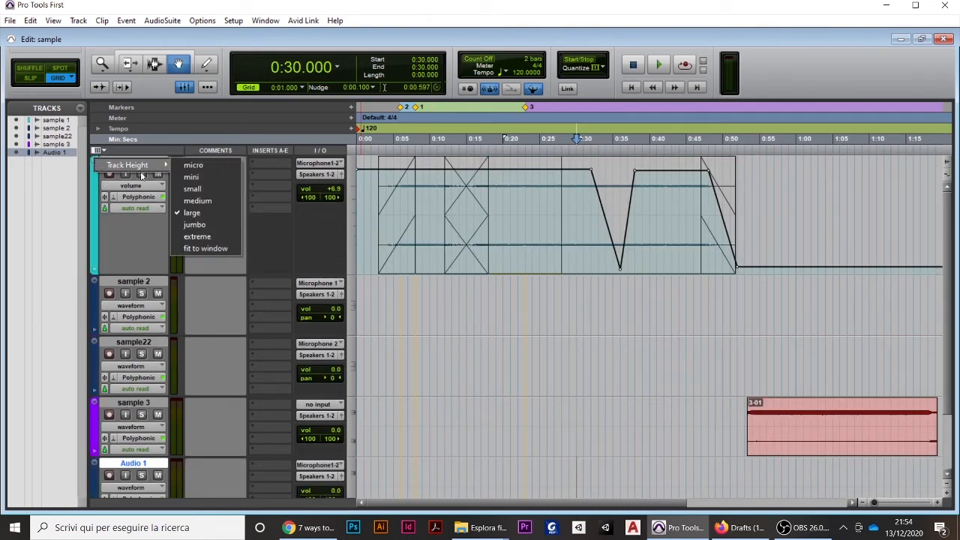
left_click(192, 181)
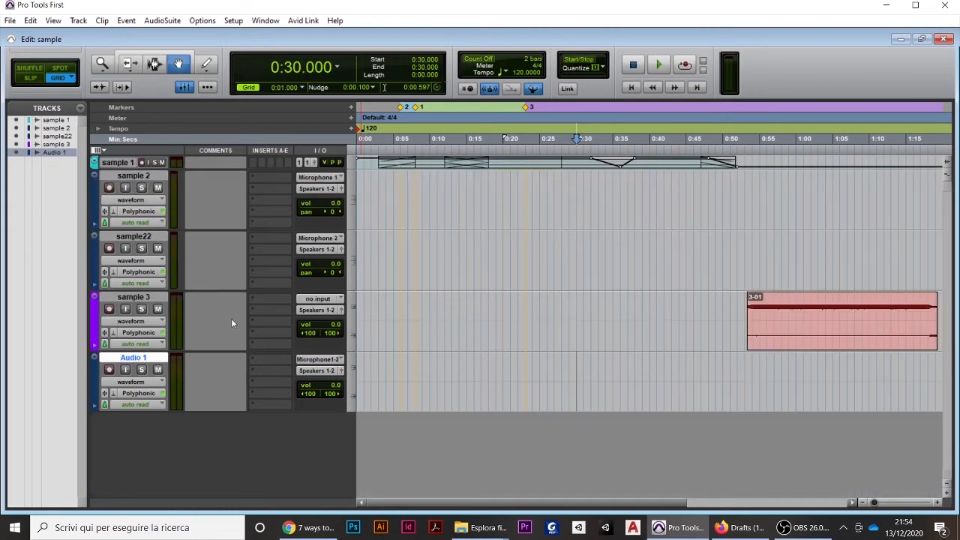
Solo the Audio 1 track and set its track height to large
left_click(141, 369)
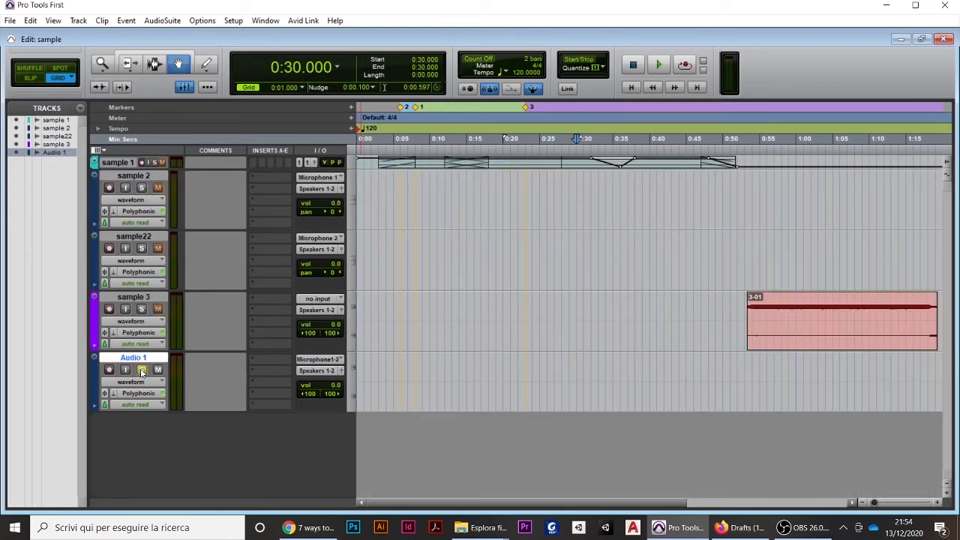
right_click(94, 354)
mouse_move(115, 365)
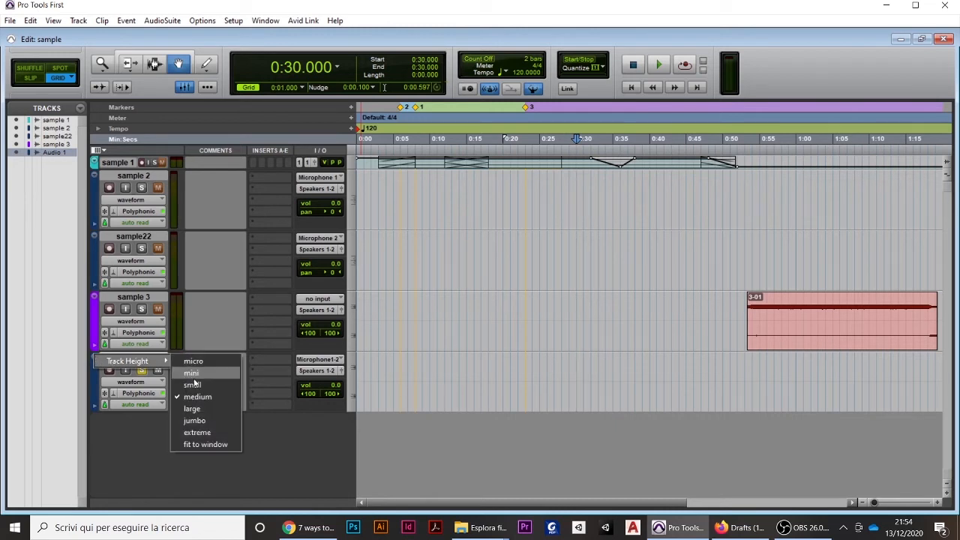
left_click(190, 408)
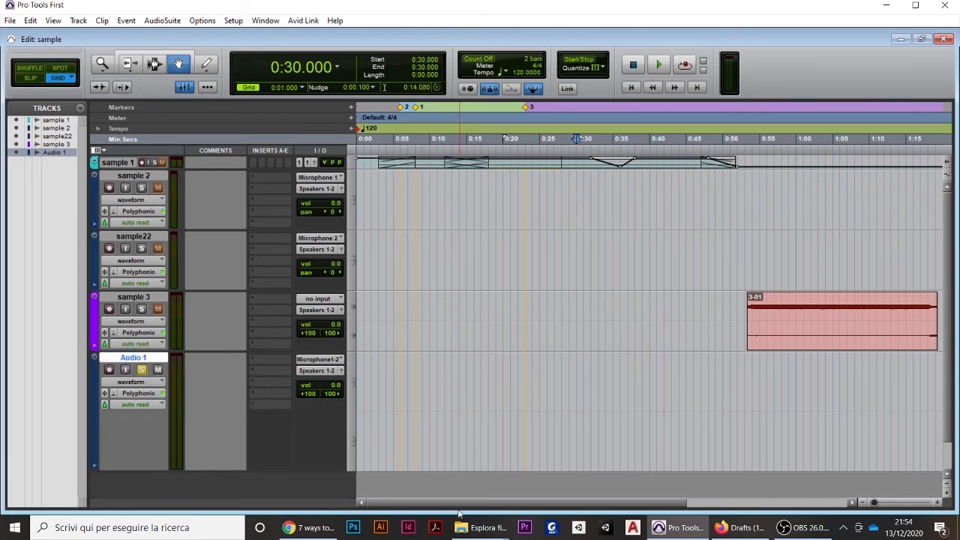
Switch to File Explorer and import "noise giusta" from the Audio Files folder onto Audio 1, starting at 0:06.000
left_click(483, 527)
left_click(507, 480)
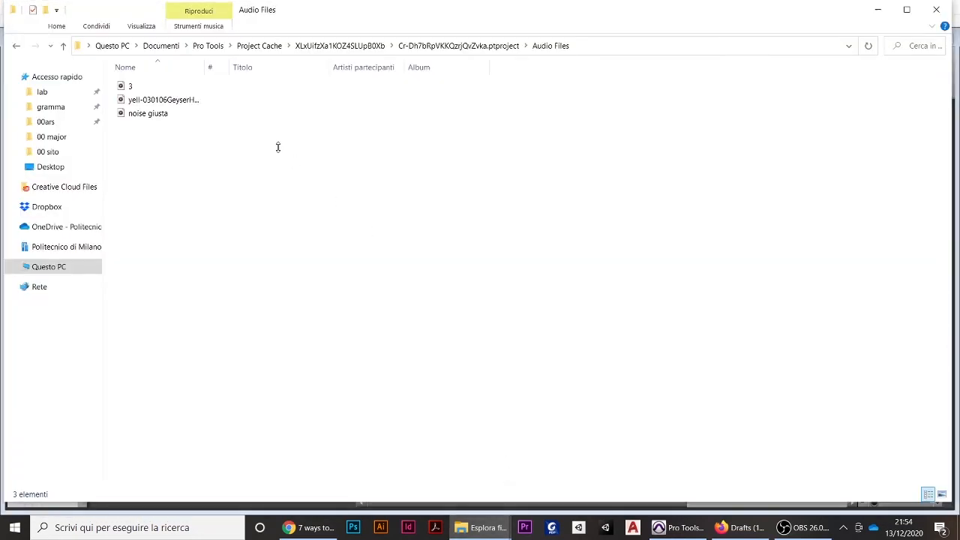
left_click_drag(163, 115, 402, 413)
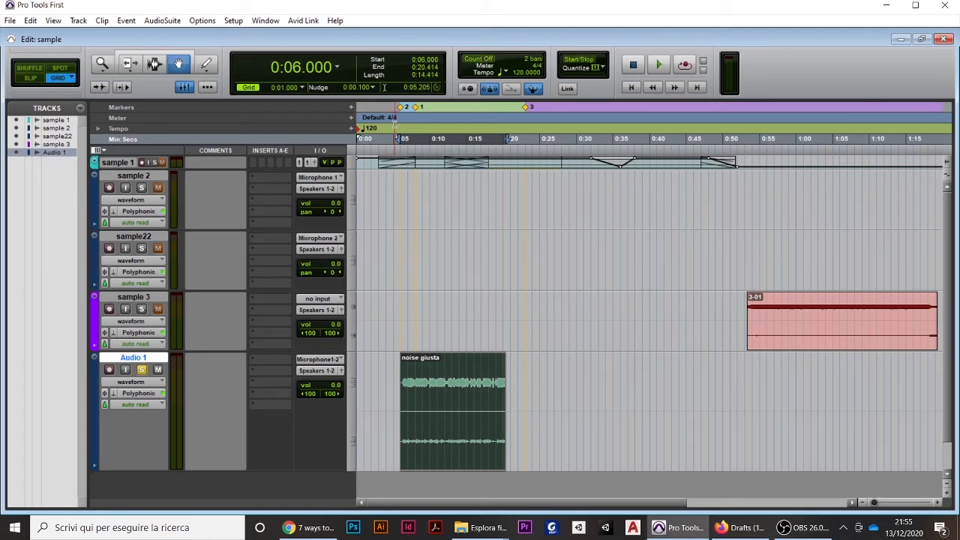
Play the soloed noise giusta clip from 0:05.000 and stop playback
left_click(394, 125)
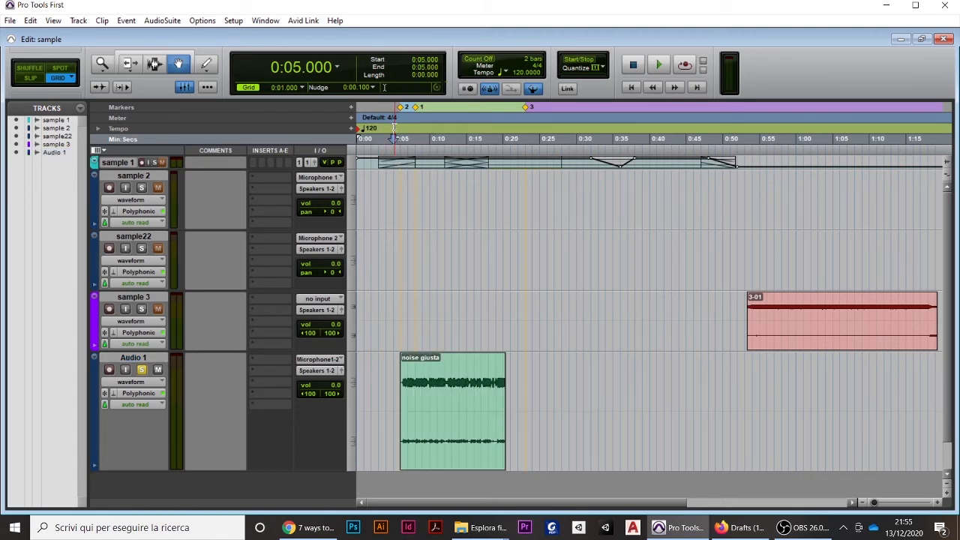
key("space")
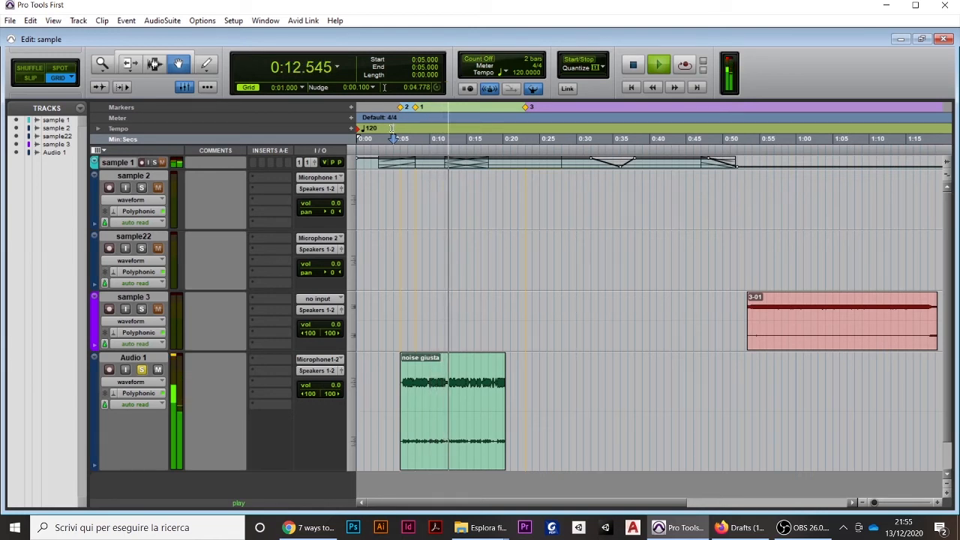
key("space")
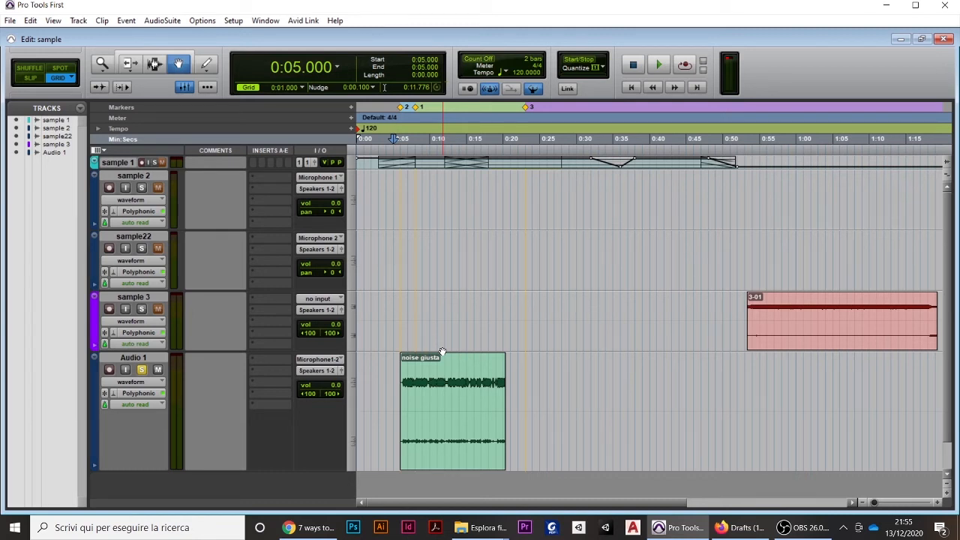
Add the multichannel EQ3 7-Band (stereo) plug-in to Audio 1's first insert slot
left_click(255, 358)
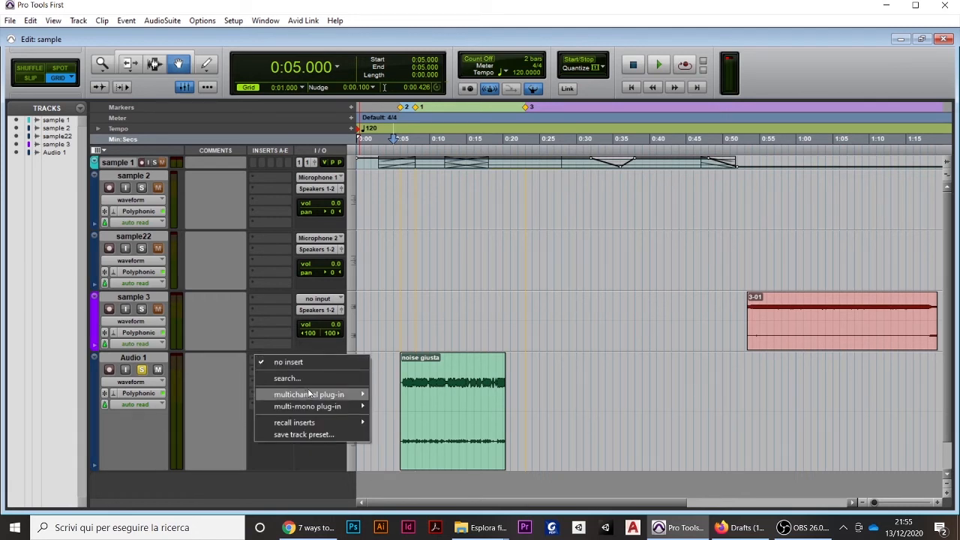
mouse_move(308, 398)
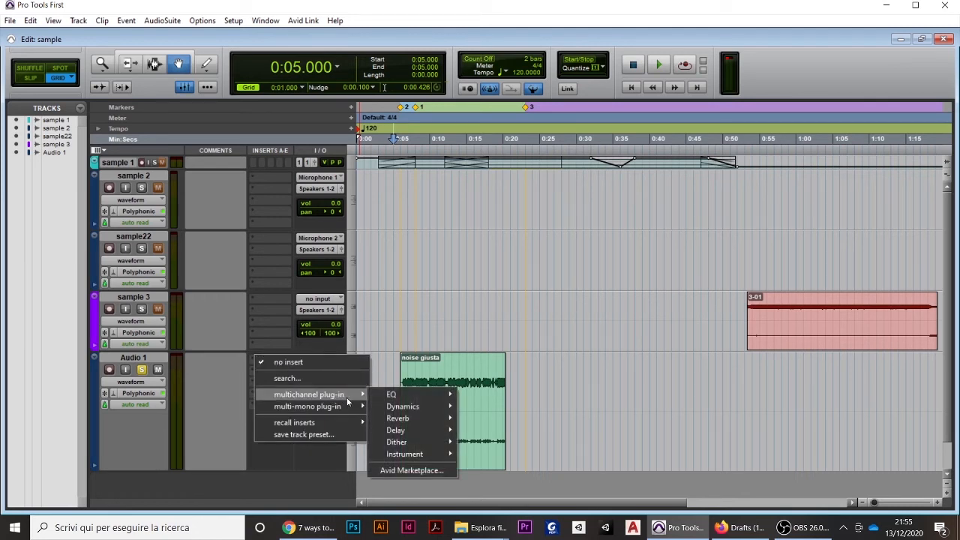
mouse_move(401, 394)
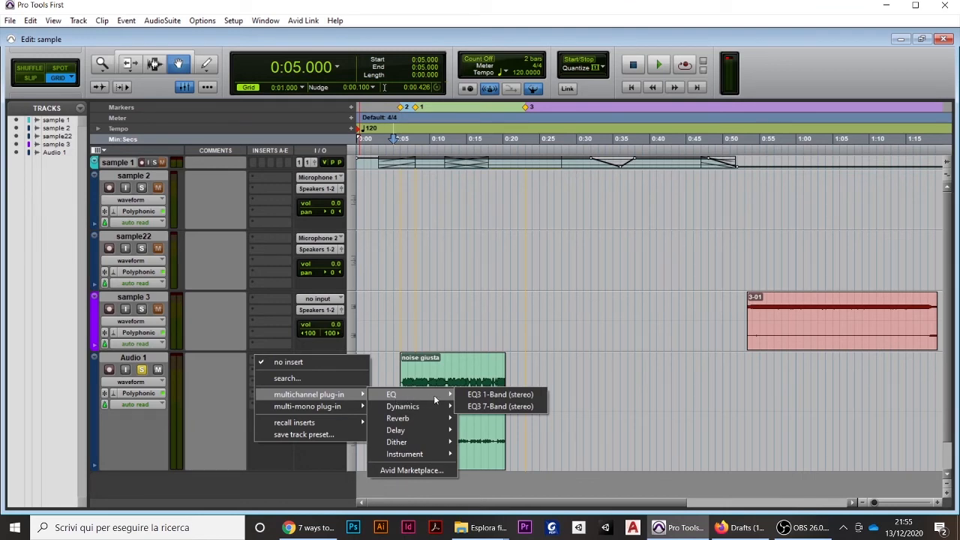
left_click(494, 408)
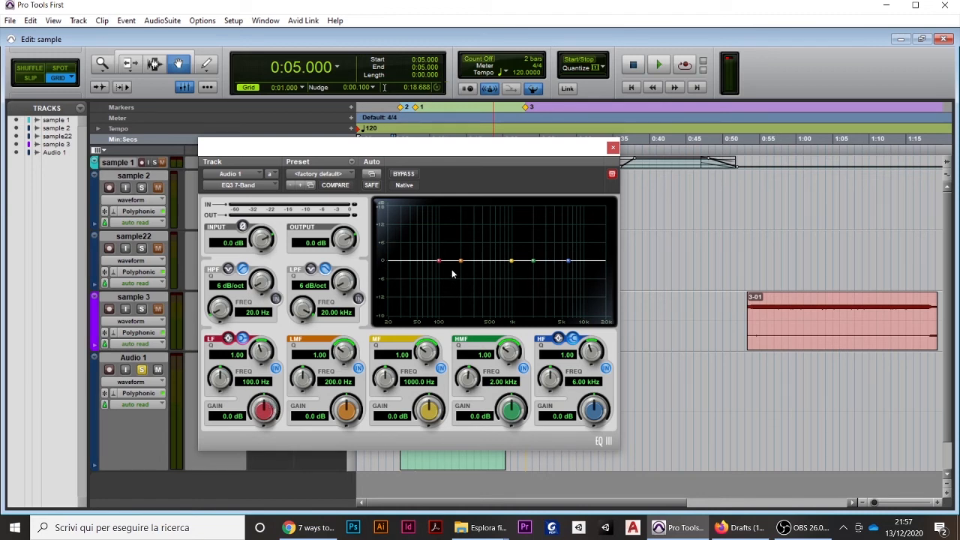
Lower the 7-Band EQ's LF band to about -3.4 dB near 98 Hz, then close the plug-in and make it inactive
left_click_drag(438, 262, 438, 270)
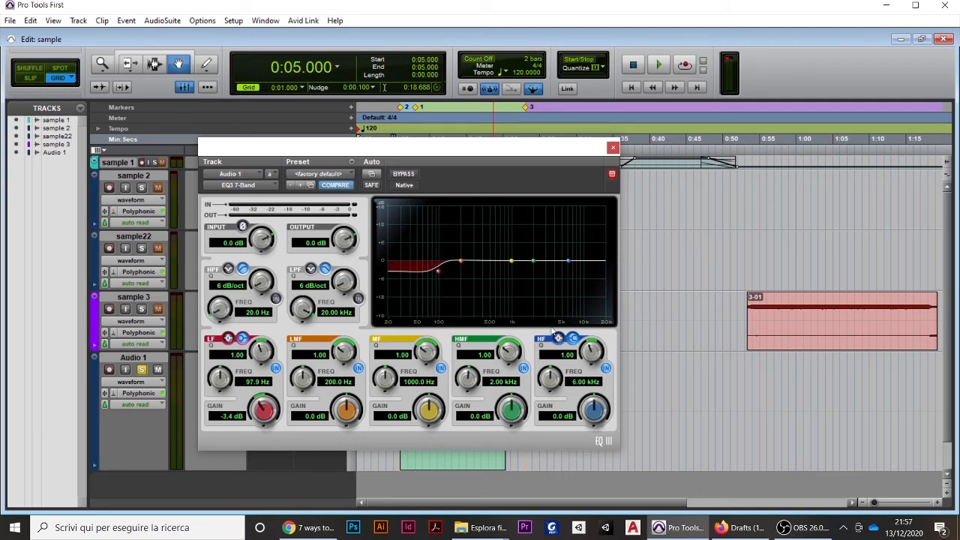
left_click(612, 147)
right_click(264, 359)
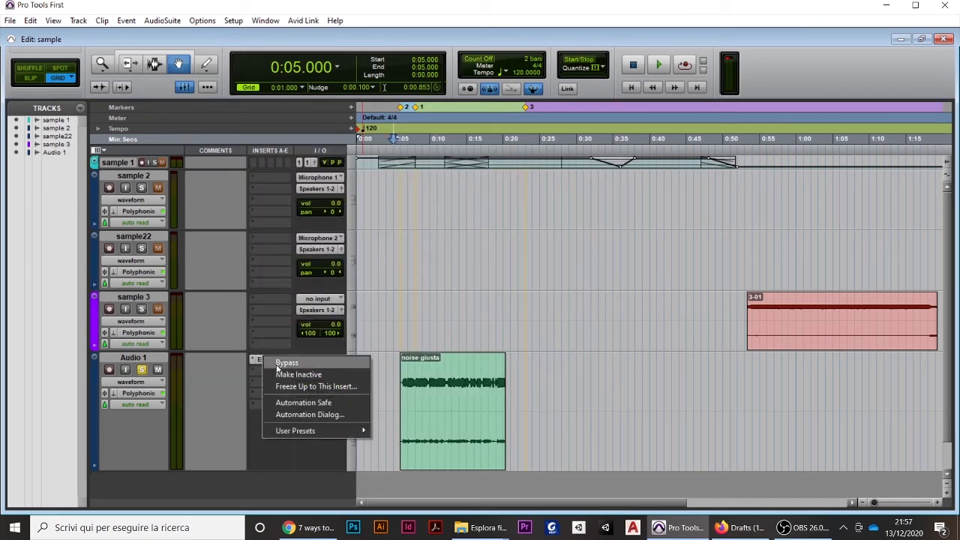
left_click(281, 372)
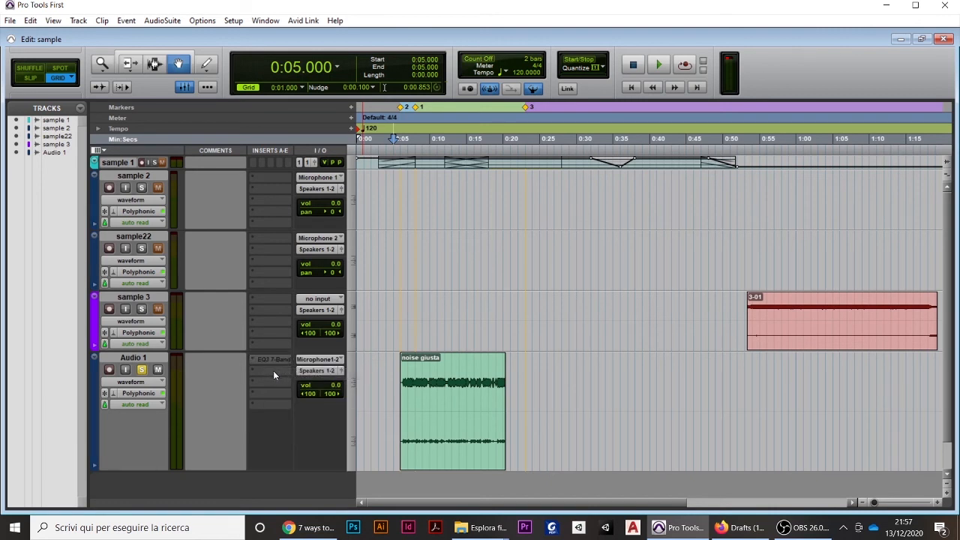
Add the multichannel EQ3 1-Band (stereo) plug-in to Audio 1's second insert slot and move its window clear of the clip
left_click(273, 370)
mouse_move(315, 405)
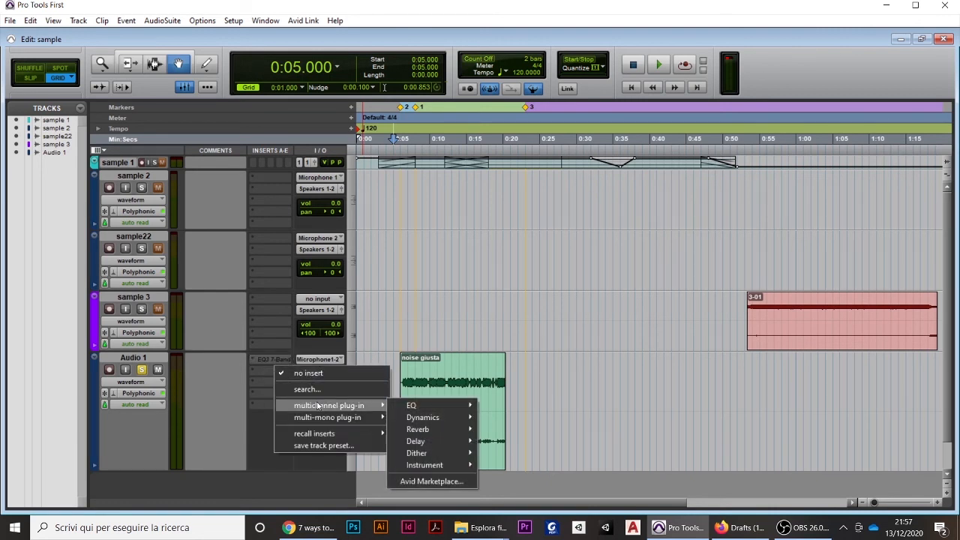
mouse_move(411, 407)
left_click(515, 405)
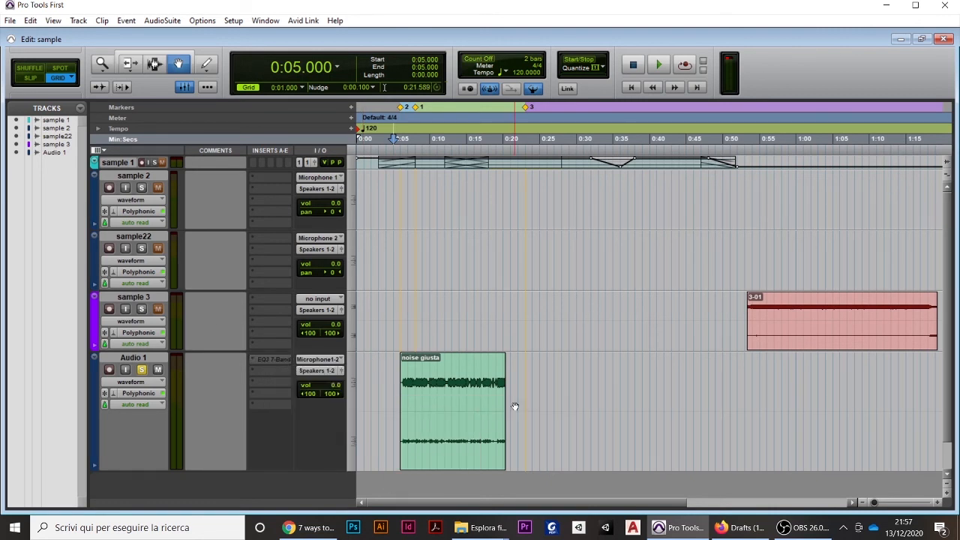
left_click_drag(325, 153, 691, 206)
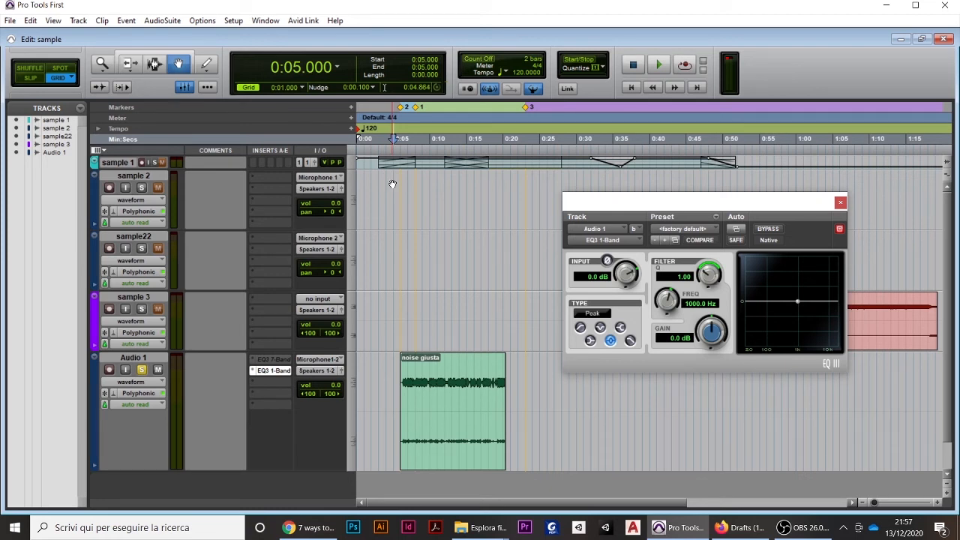
Try the High-Pass type on the 1-Band EQ, then the Notch type with its frequency moved to about 3.28 kHz
left_click(581, 330)
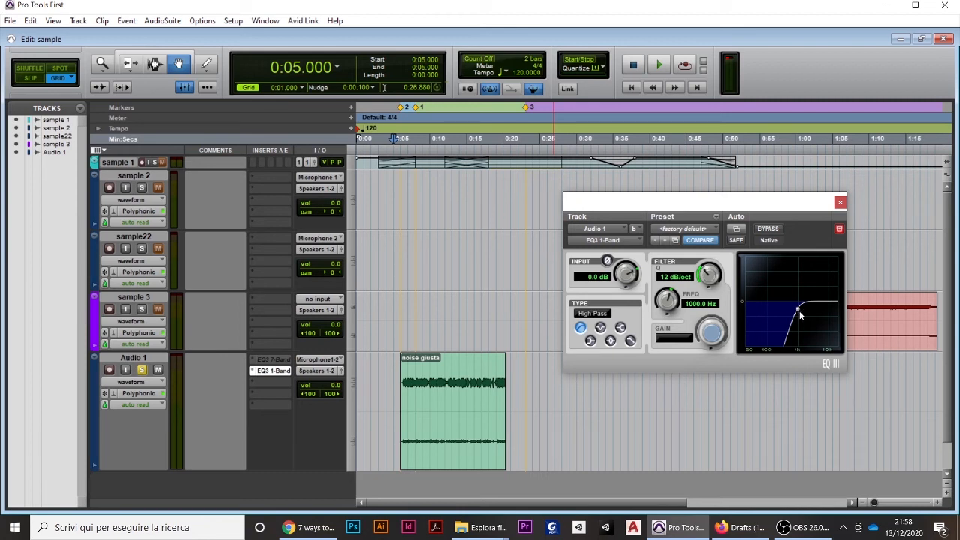
left_click_drag(800, 313, 796, 308)
left_click(600, 328)
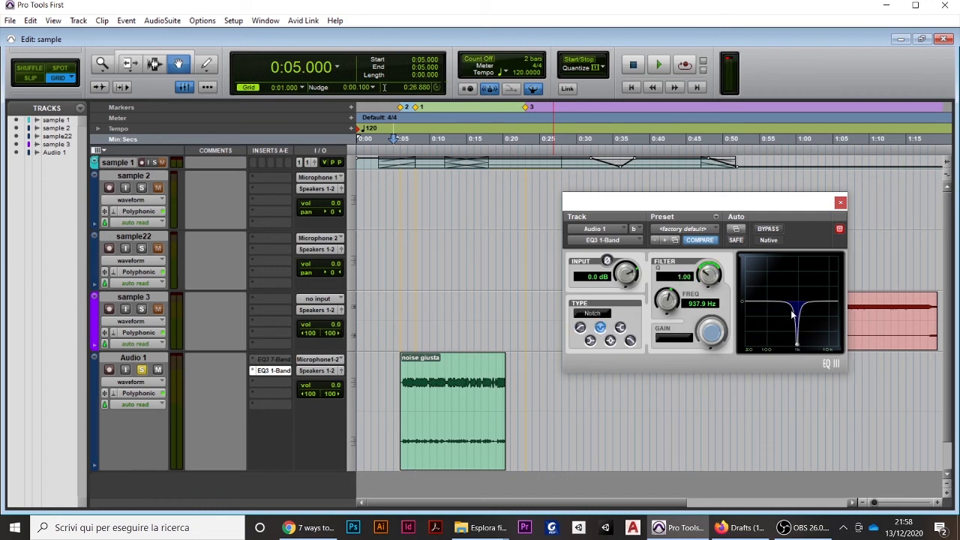
left_click_drag(798, 347, 815, 324)
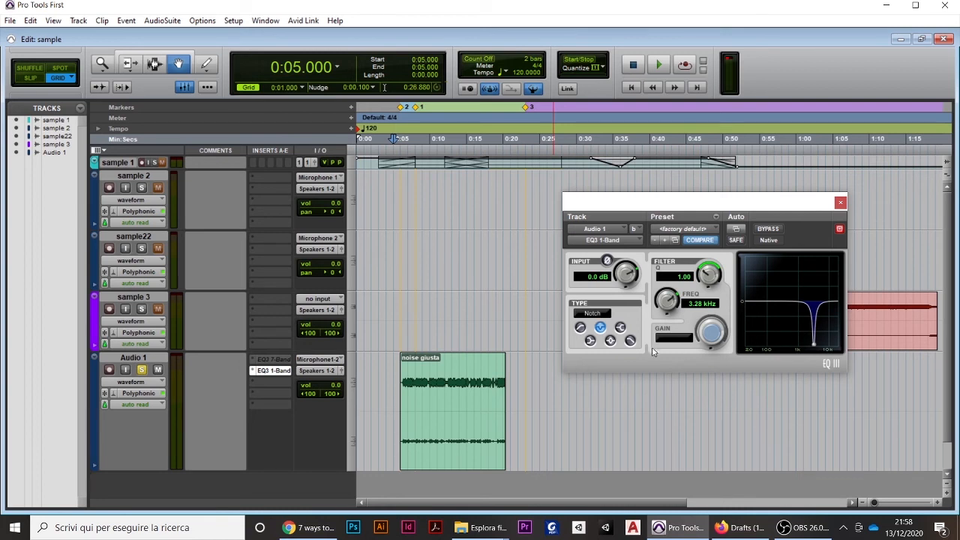
Set the 1-Band EQ to High-Pass with an 18 dB/oct slope and a cutoff of about 678 Hz
left_click(580, 328)
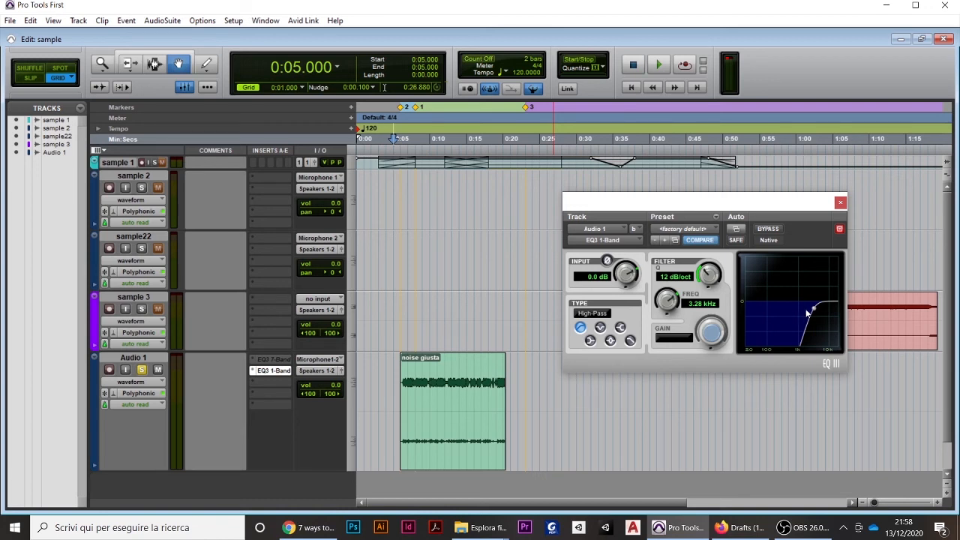
scroll(802, 309, "up", 1)
left_click_drag(814, 308, 785, 309)
Audition the clip with the 1-Band EQ's high-pass filter, then switch Compare to the default settings and audition it again
key("space")
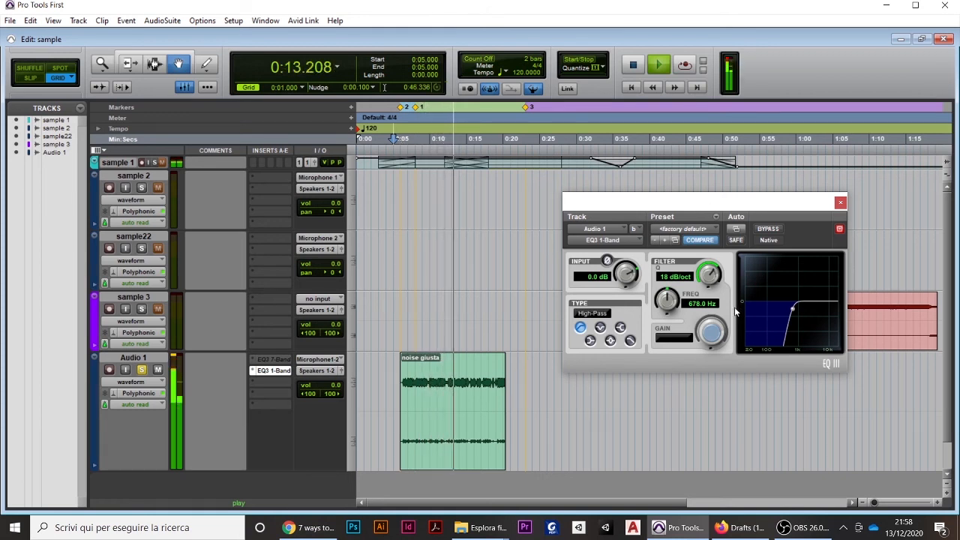
key("space")
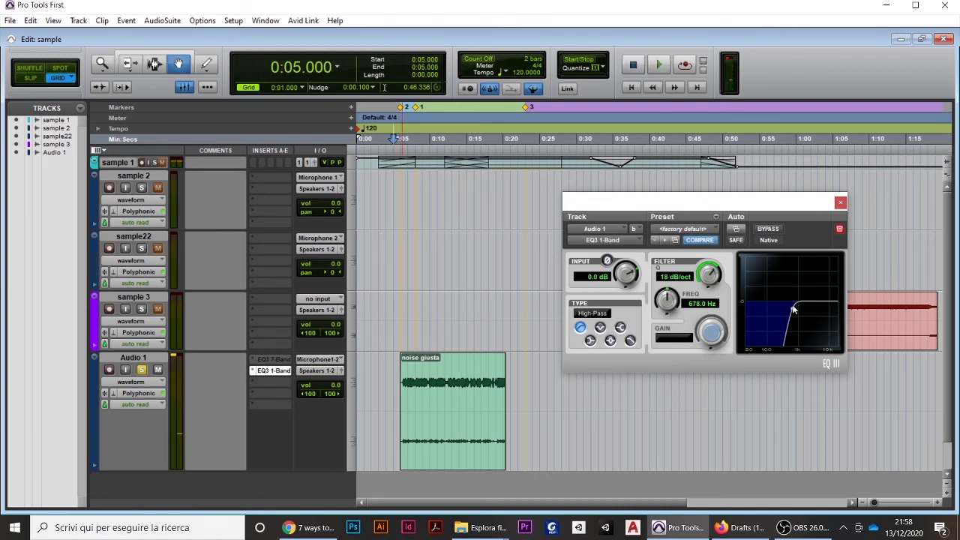
left_click(700, 241)
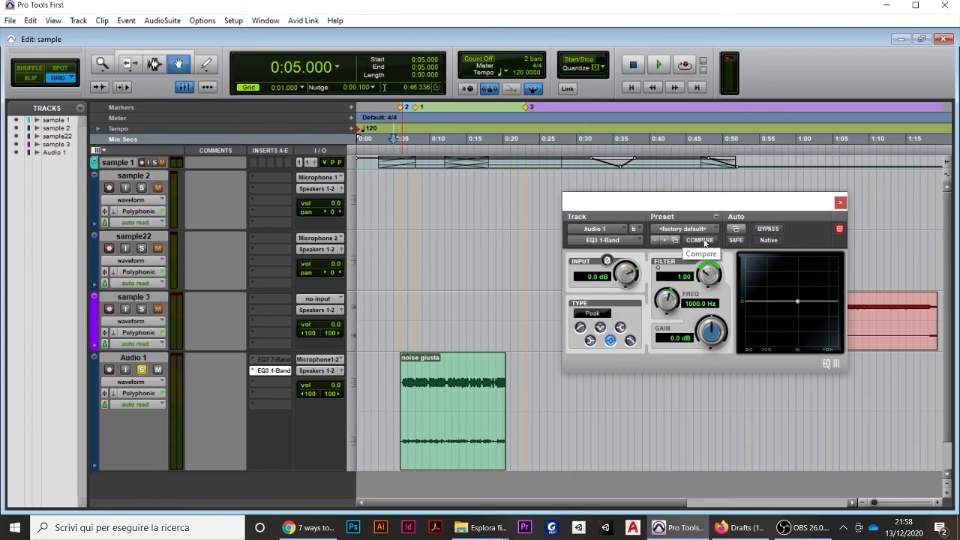
key("space")
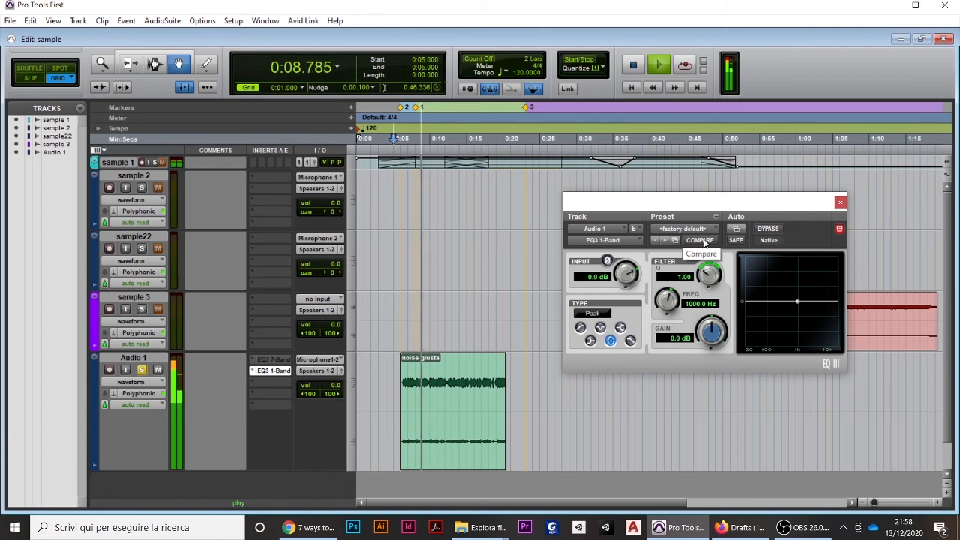
key("space")
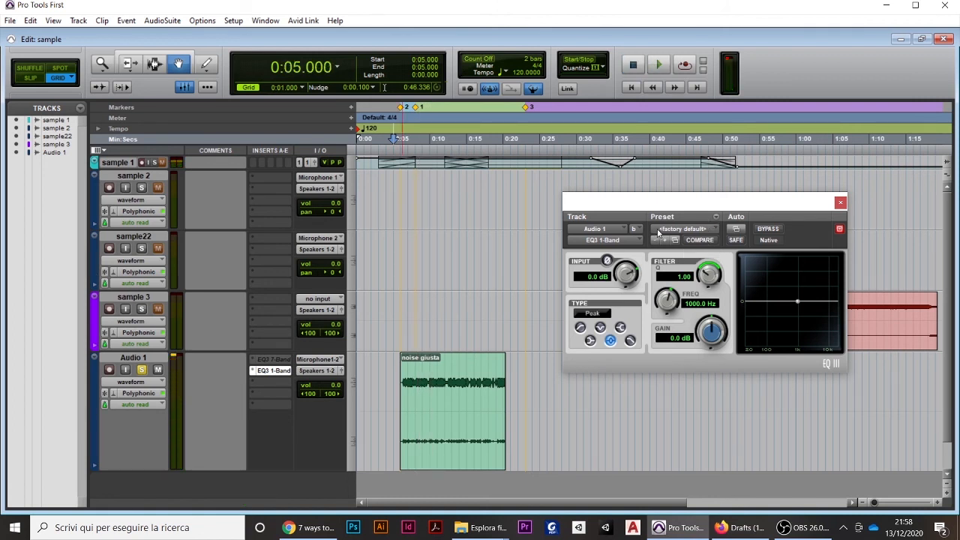
Try the 1-Band EQ's Vocals presets Add Air and then Add Presence
left_click(716, 230)
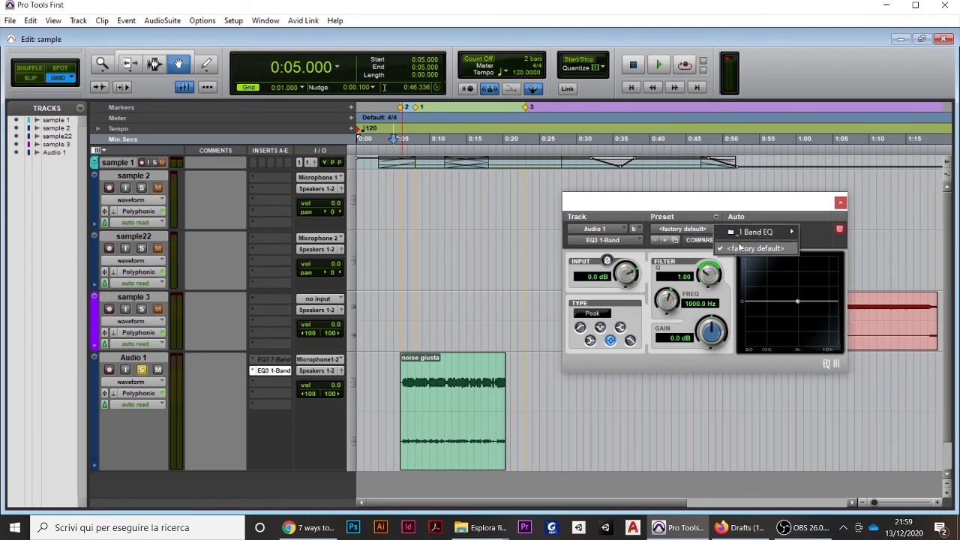
mouse_move(772, 232)
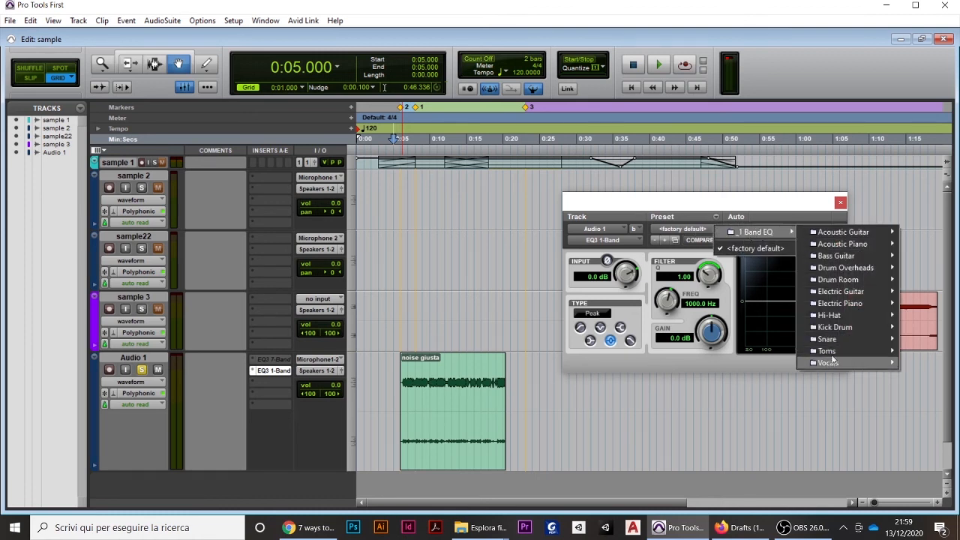
mouse_move(835, 364)
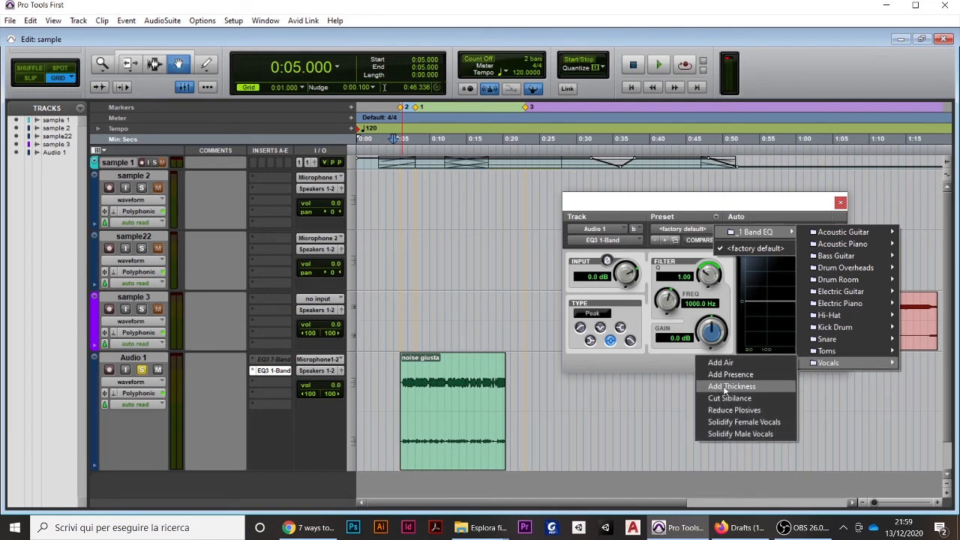
left_click(721, 363)
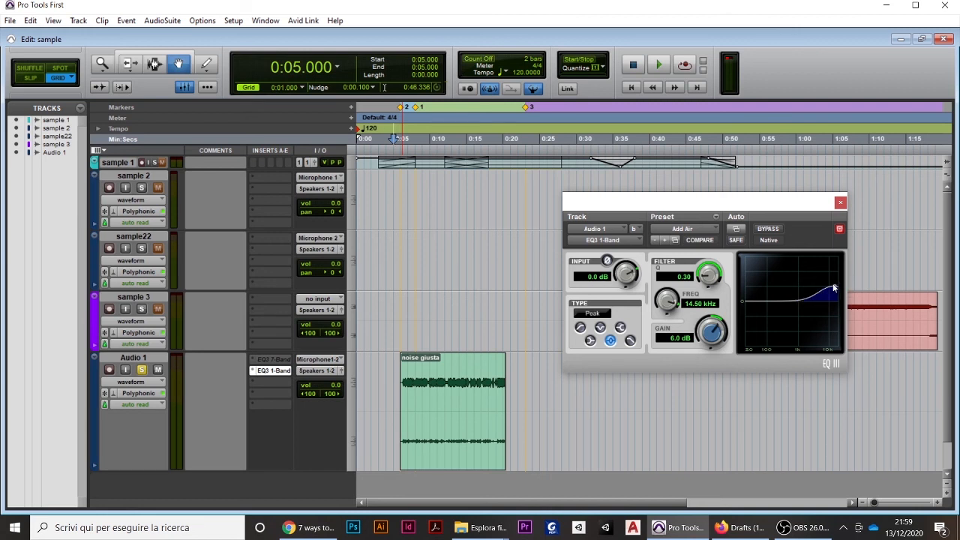
left_click(713, 228)
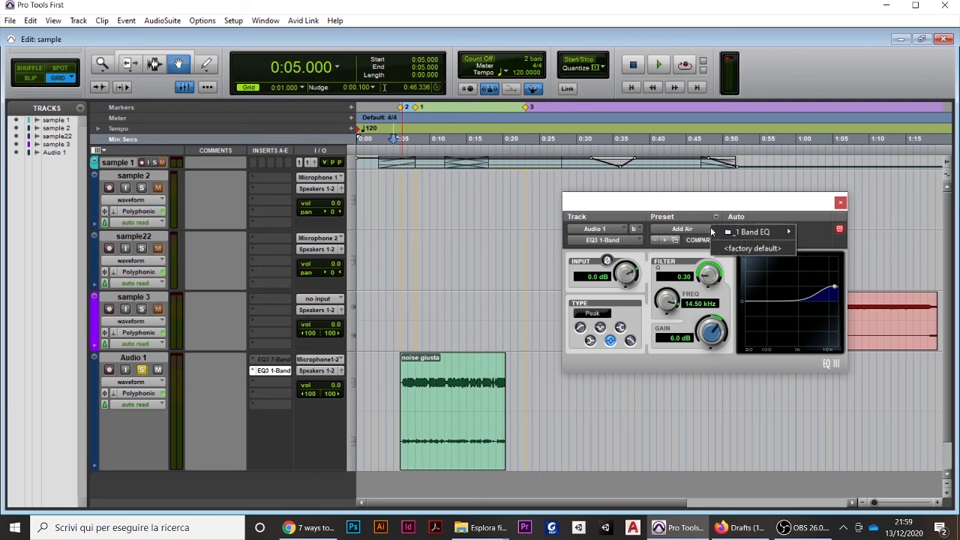
mouse_move(738, 233)
mouse_move(824, 362)
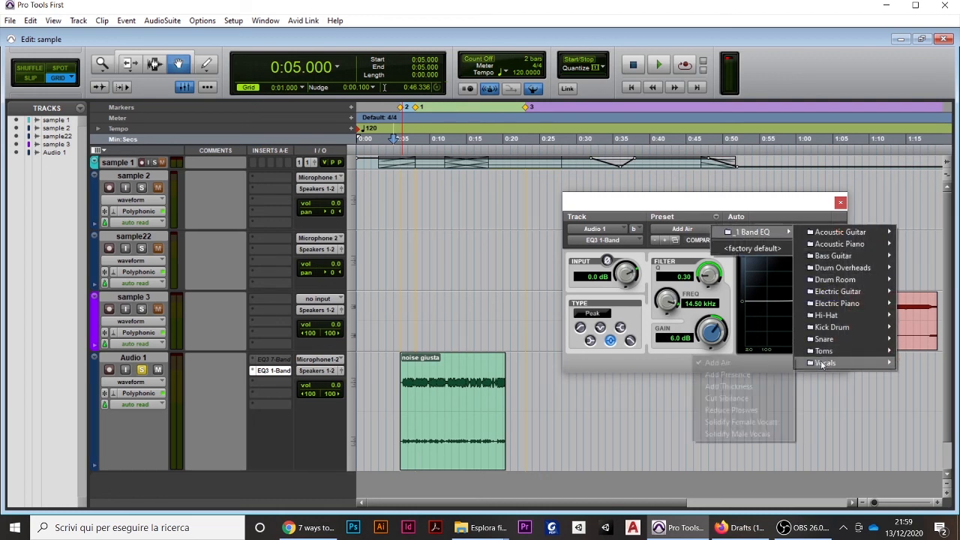
left_click(752, 374)
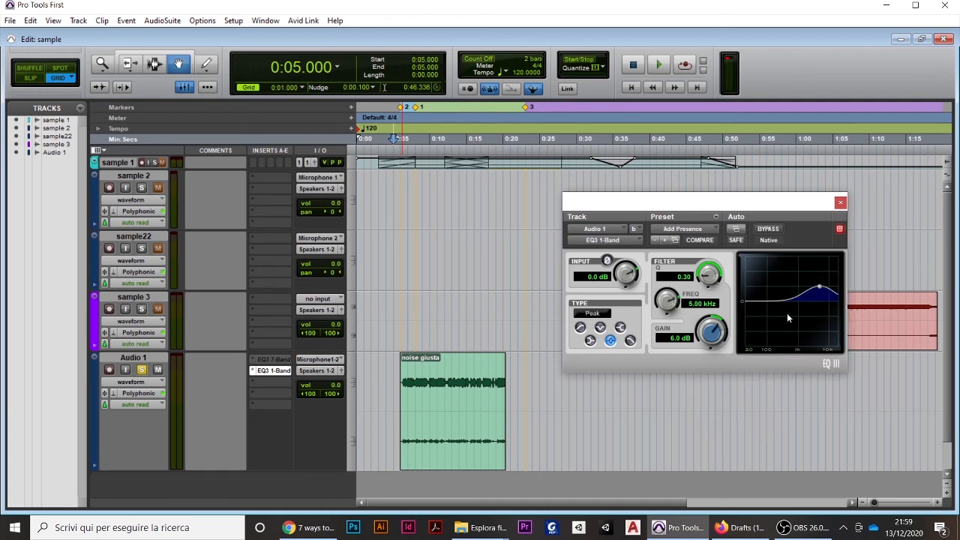
Load the Cut Sibilance preset from the Vocals group in the 1-Band EQ and close the plug-in window
left_click(693, 233)
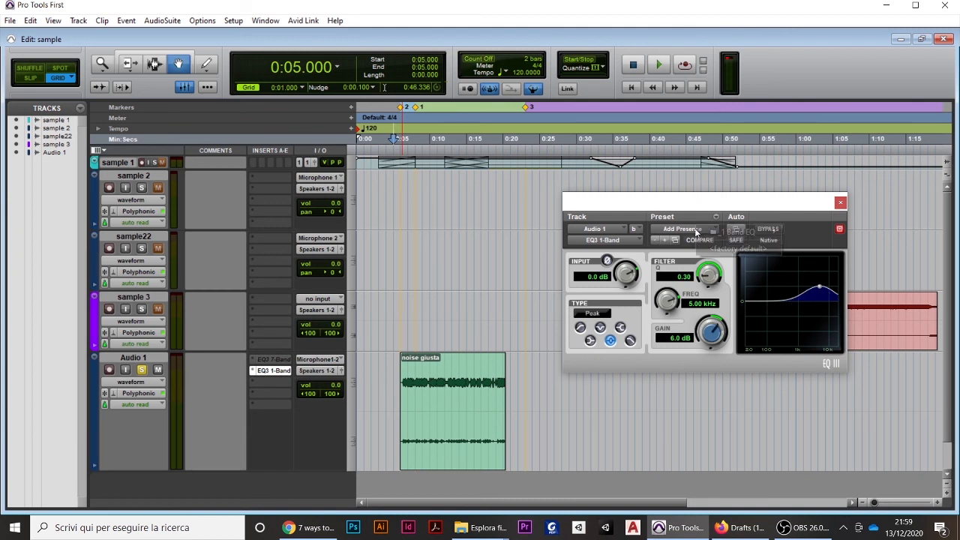
mouse_move(742, 232)
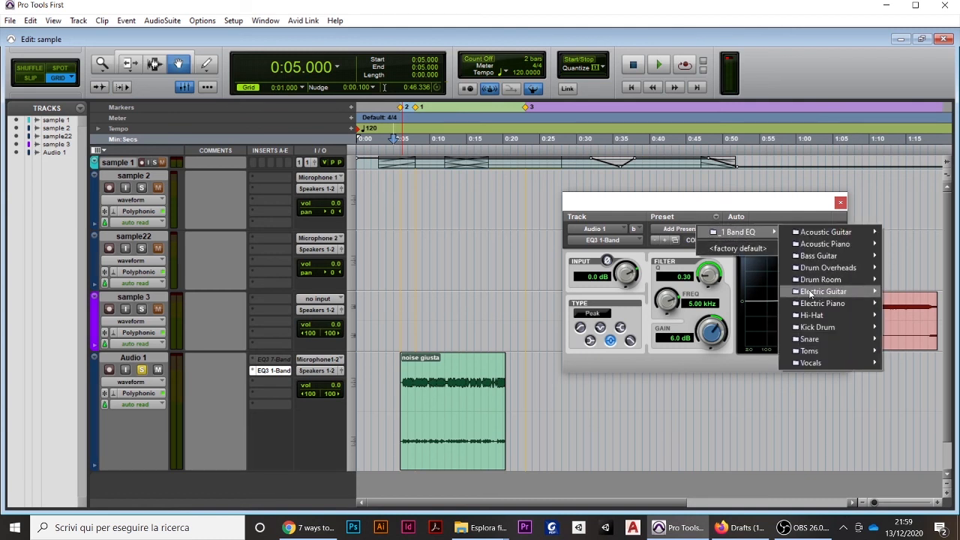
mouse_move(802, 365)
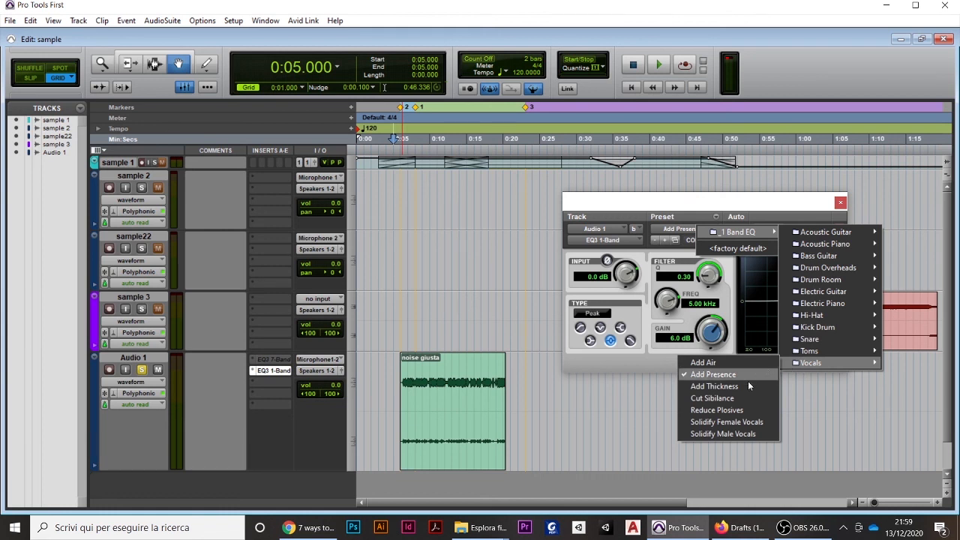
left_click(738, 398)
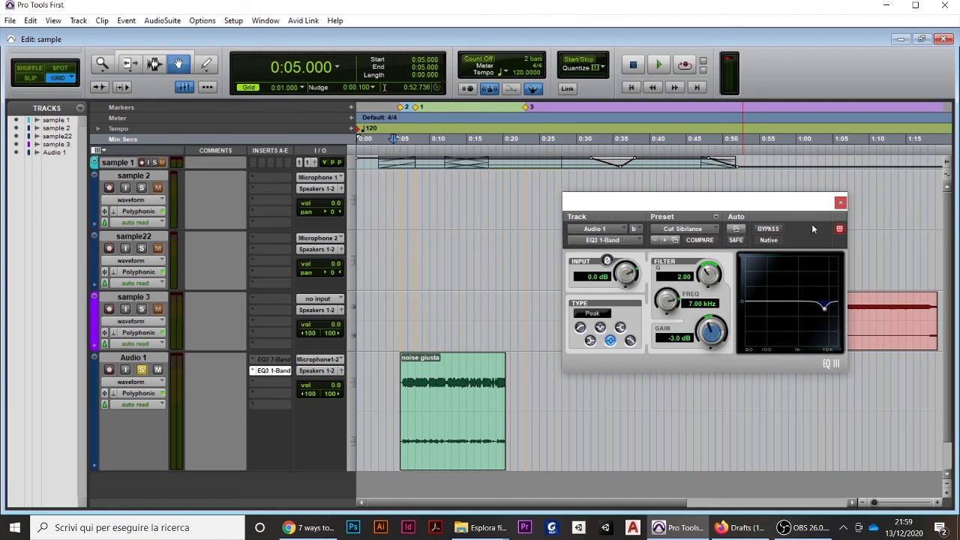
left_click(840, 202)
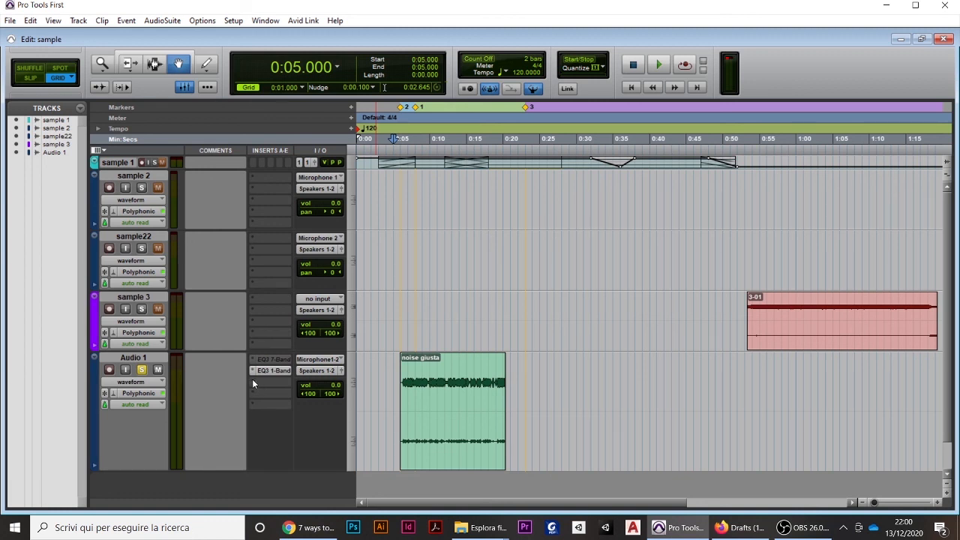
Add the multichannel D-Verb (stereo) reverb to Audio 1's third insert slot and audition its default sound
left_click(252, 381)
mouse_move(294, 414)
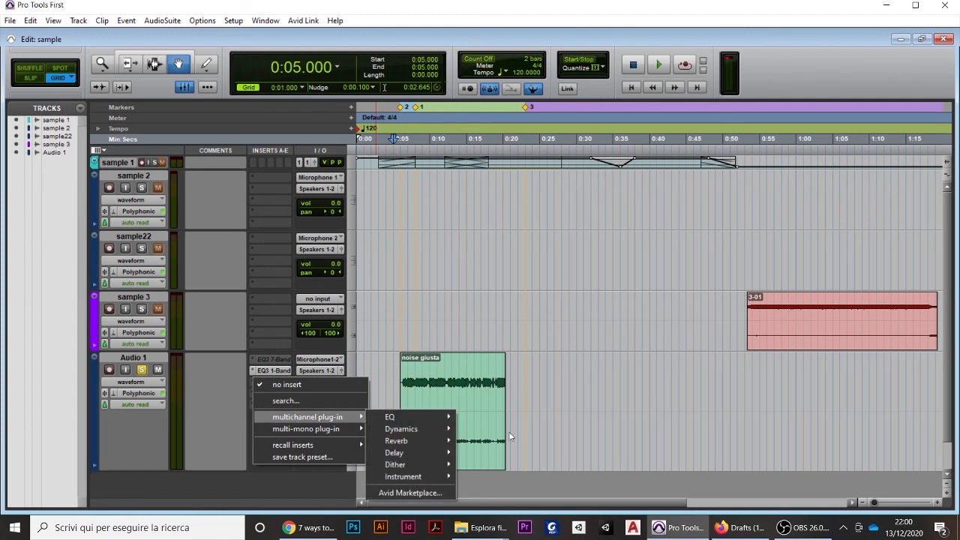
mouse_move(429, 441)
left_click(474, 441)
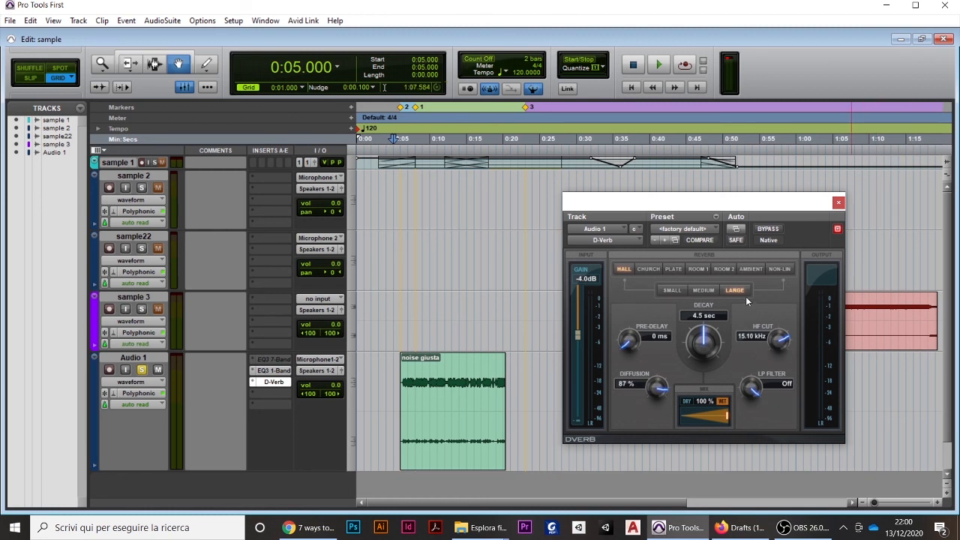
key("space")
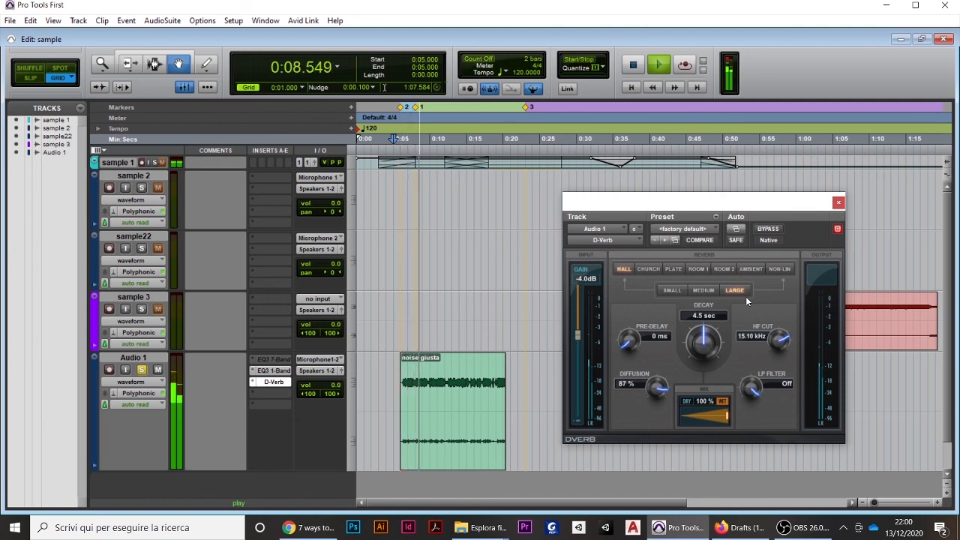
key("space")
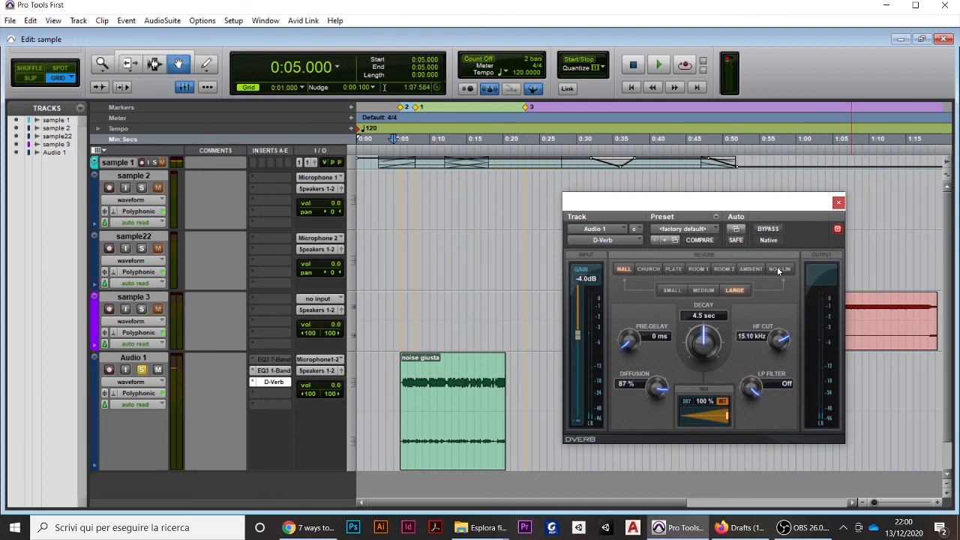
Set D-Verb to the Room 2 algorithm at Small size and raise its mix to about 96% during playback
left_click(723, 269)
left_click(672, 290)
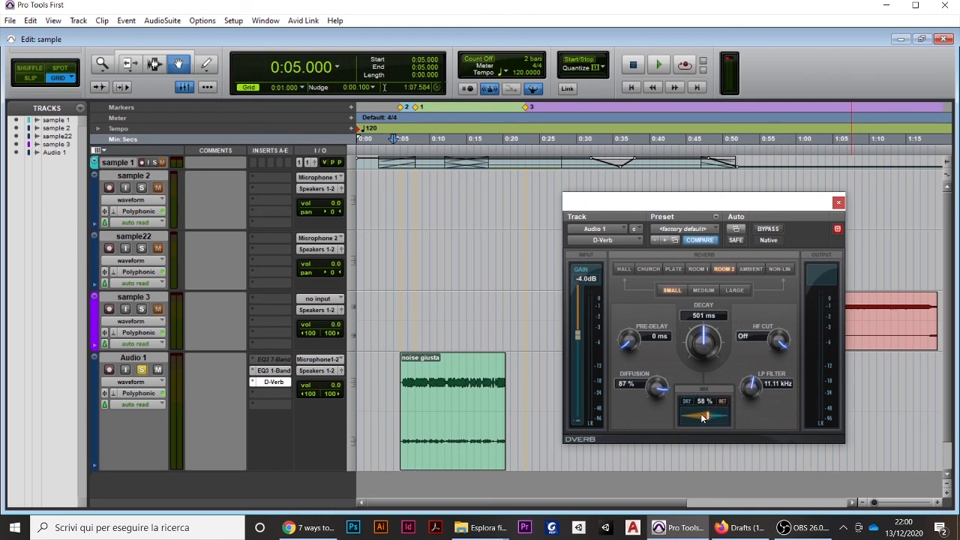
key("space")
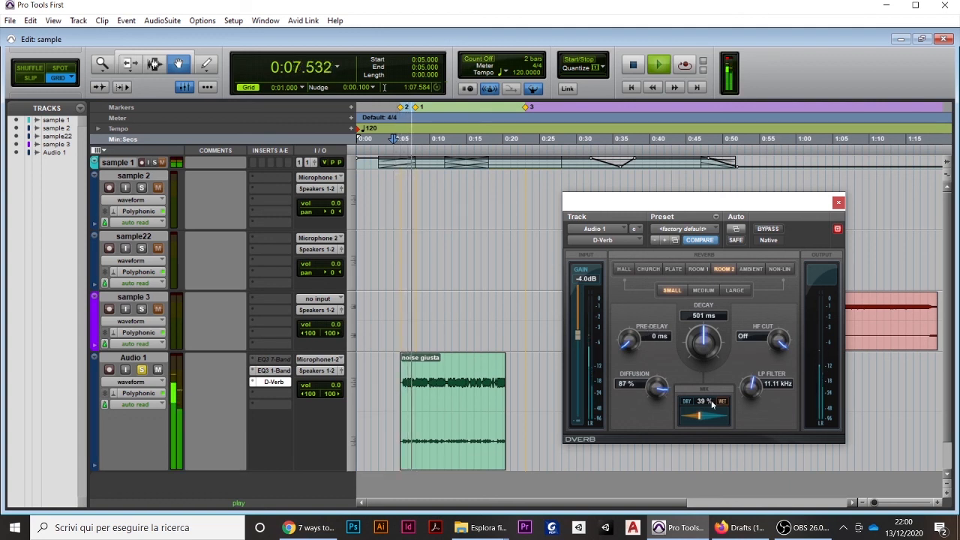
left_click_drag(697, 410, 729, 419)
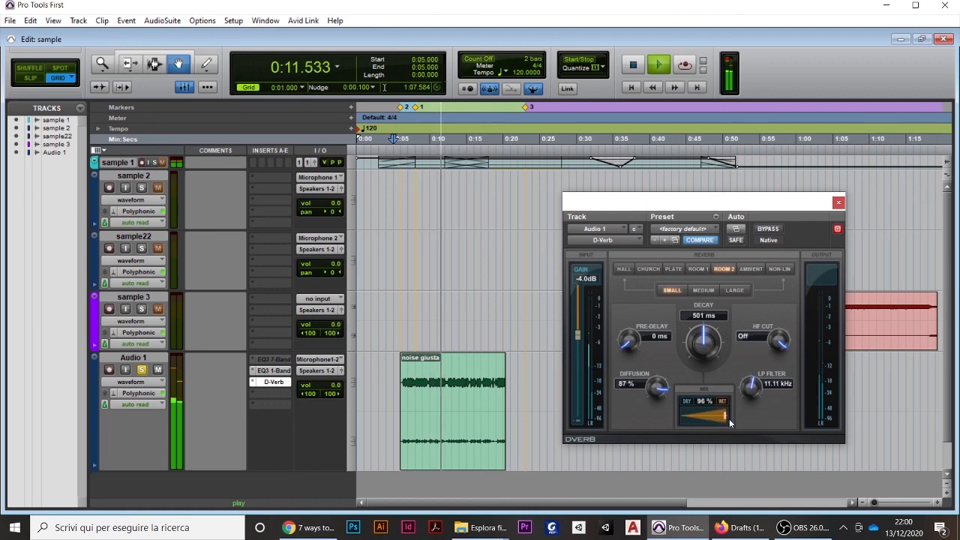
key("space")
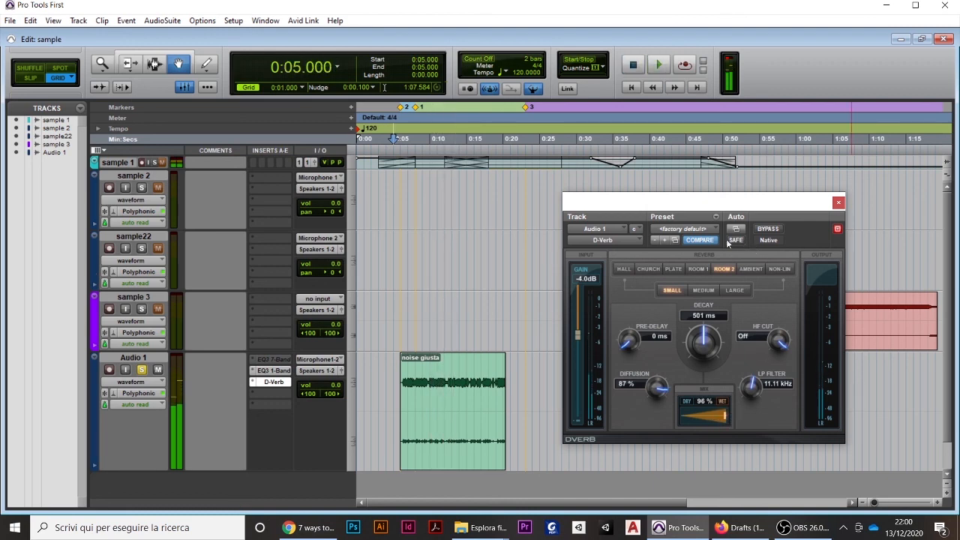
Look through D-Verb's preset list without choosing one, then close the plug-in window
left_click(713, 228)
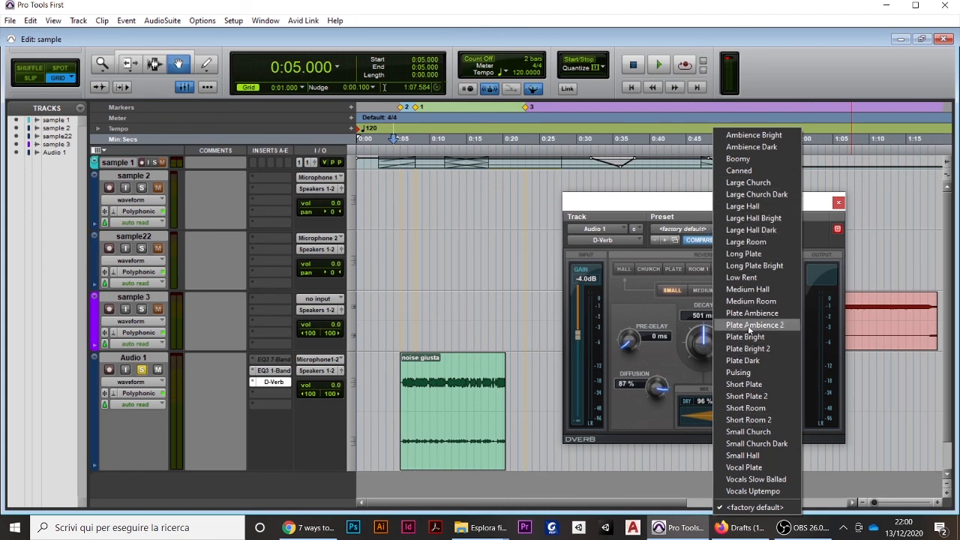
left_click(811, 225)
left_click(837, 202)
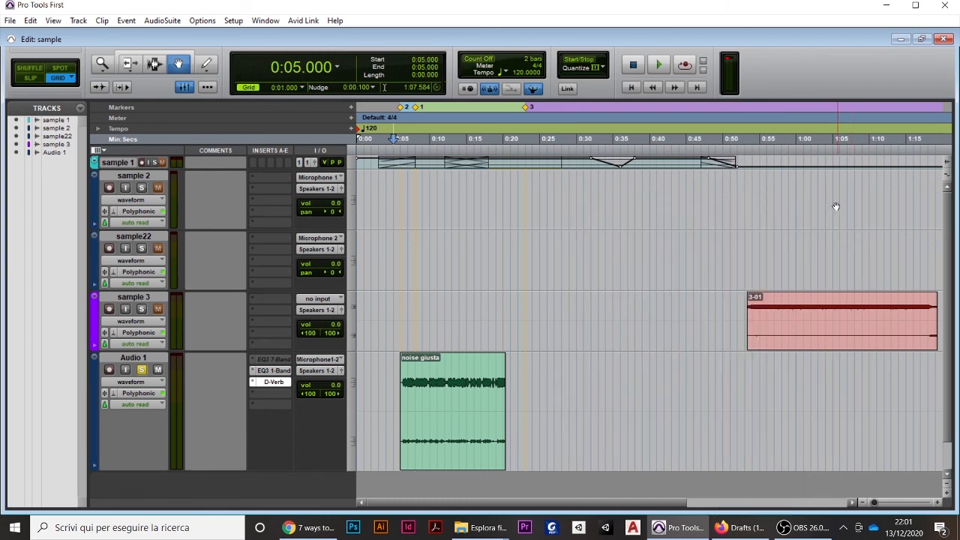